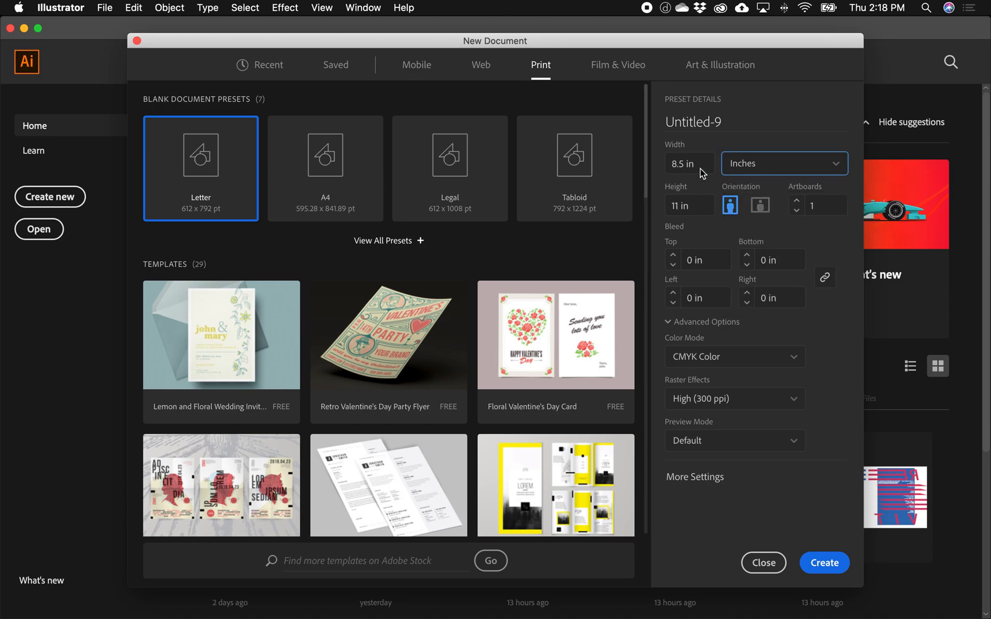
# Step: Create a portrait print document 11 inches wide and 17 inches high with one artboard
pyautogui.click(697, 161)
pyautogui.write('17')
pyautogui.click(732, 208)
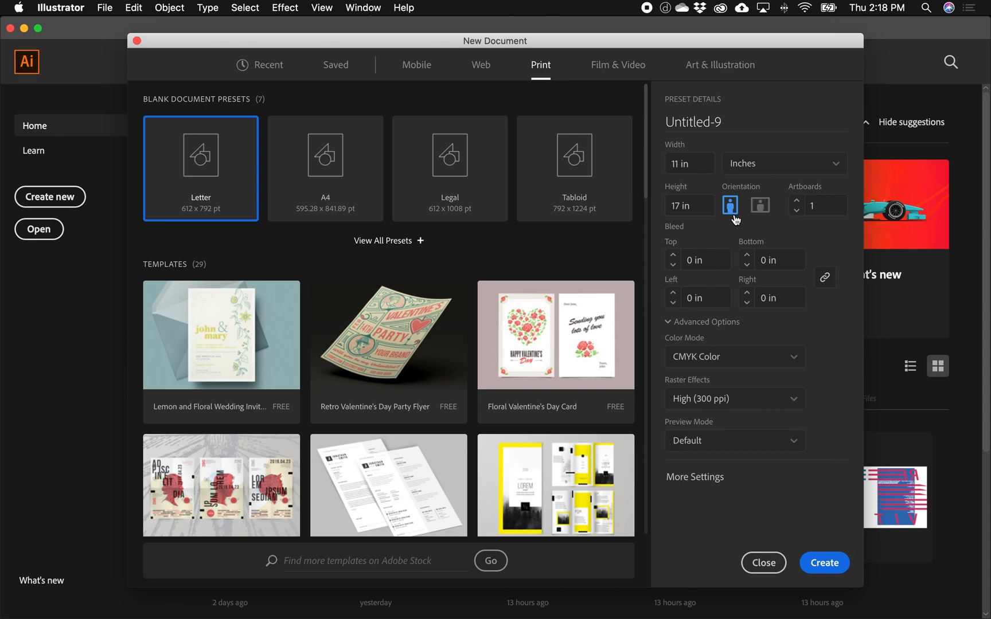
pyautogui.click(825, 563)
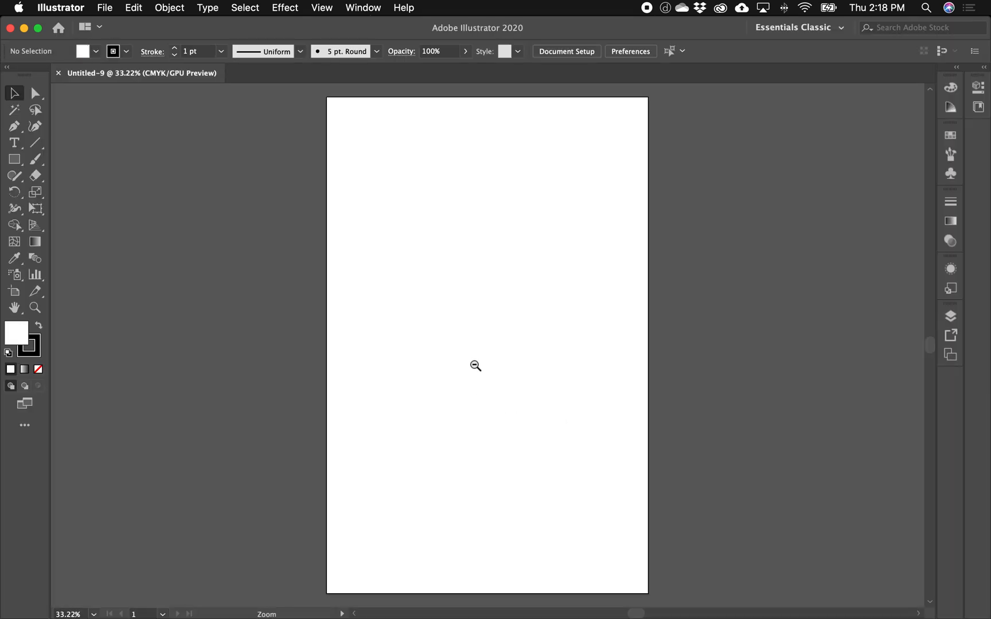
# Step: Draw a tall rectangle in the upper part of the artboard and swap its fill and stroke to make it solid black
pyautogui.keyDown('alt'); pyautogui.keyDown('super'); pyautogui.click(474, 365); pyautogui.keyUp('super'); pyautogui.keyUp('alt')
pyautogui.moveTo(542, 317); pyautogui.dragTo(478, 342)
pyautogui.keyDown('super'); pyautogui.click(406, 307); pyautogui.keyUp('super')
pyautogui.moveTo(406, 306); pyautogui.dragTo(420, 315)
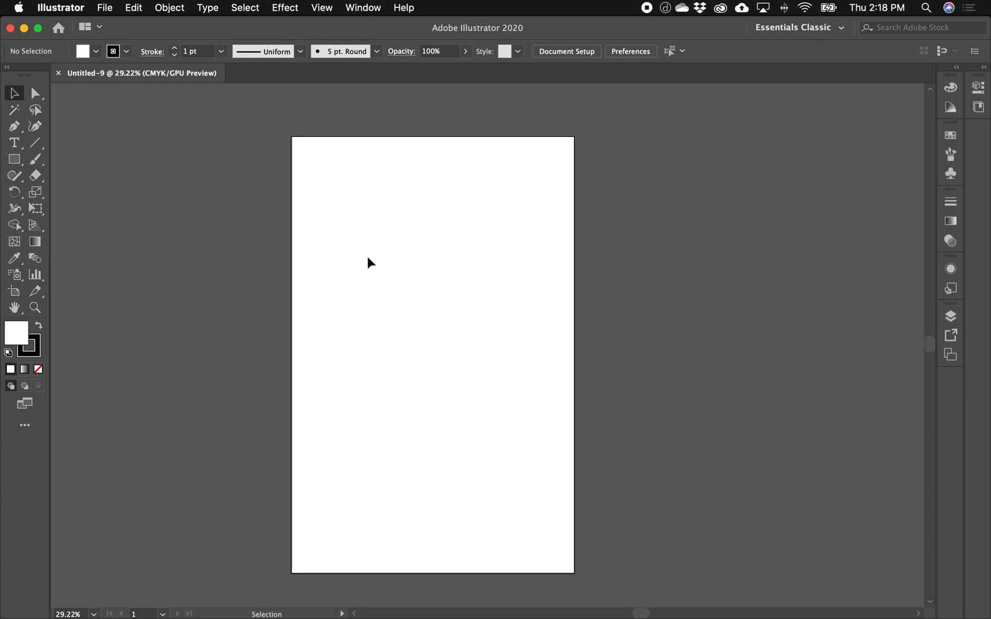
pyautogui.press('m')
pyautogui.moveTo(341, 190)
pyautogui.mouseDown()
pyautogui.moveTo(407, 354)
pyautogui.moveTo(440, 394)
pyautogui.mouseUp()
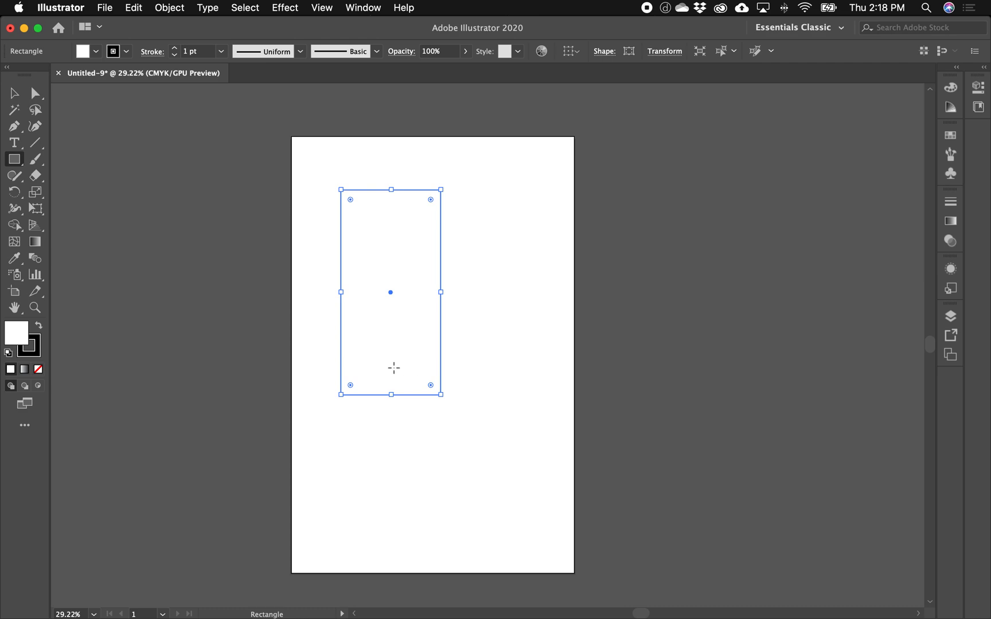
pyautogui.click(13, 93)
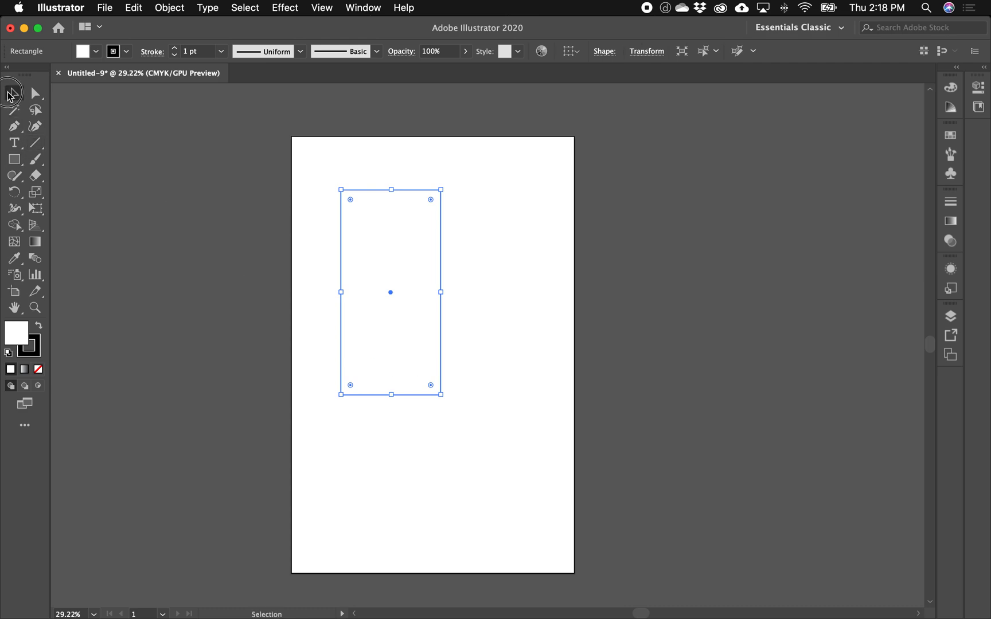
pyautogui.click(38, 328)
# Step: Duplicate the black rectangle into a two-by-two grid and resize the group to fit within the artboard
pyautogui.moveTo(365, 357)
pyautogui.mouseDown()
pyautogui.moveTo(347, 343)
pyautogui.moveTo(503, 350)
pyautogui.moveTo(470, 344)
pyautogui.mouseUp()
pyautogui.moveTo(490, 410); pyautogui.dragTo(413, 360)
pyautogui.moveTo(393, 311); pyautogui.dragTo(392, 535)
pyautogui.moveTo(602, 510); pyautogui.dragTo(390, 335)
pyautogui.moveTo(434, 605); pyautogui.dragTo(434, 554)
pyautogui.click(618, 448)
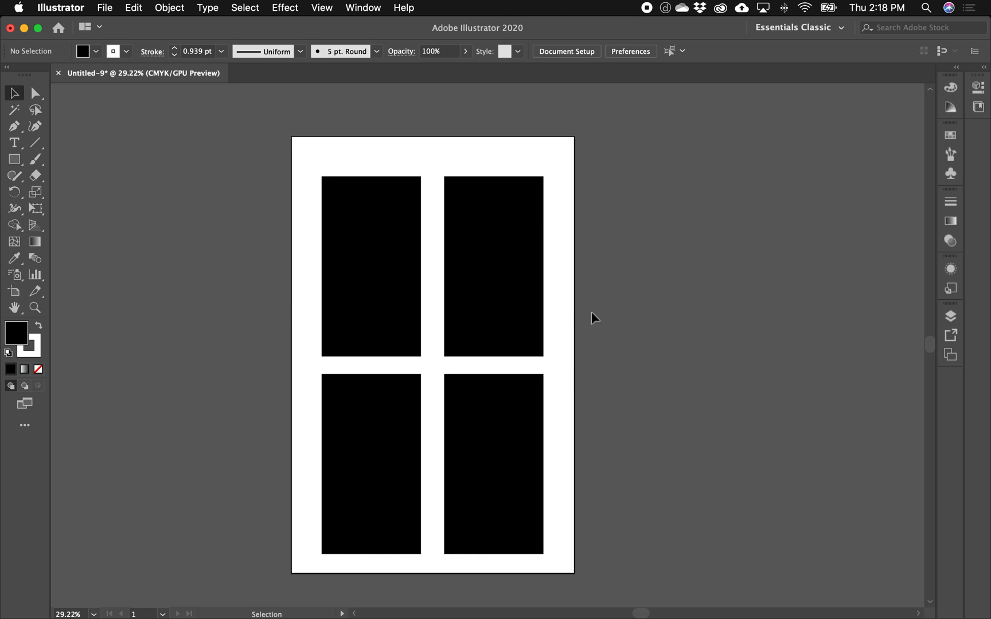
# Step: Delete all four black rectangles from the artboard
pyautogui.moveTo(608, 403); pyautogui.dragTo(347, 336)
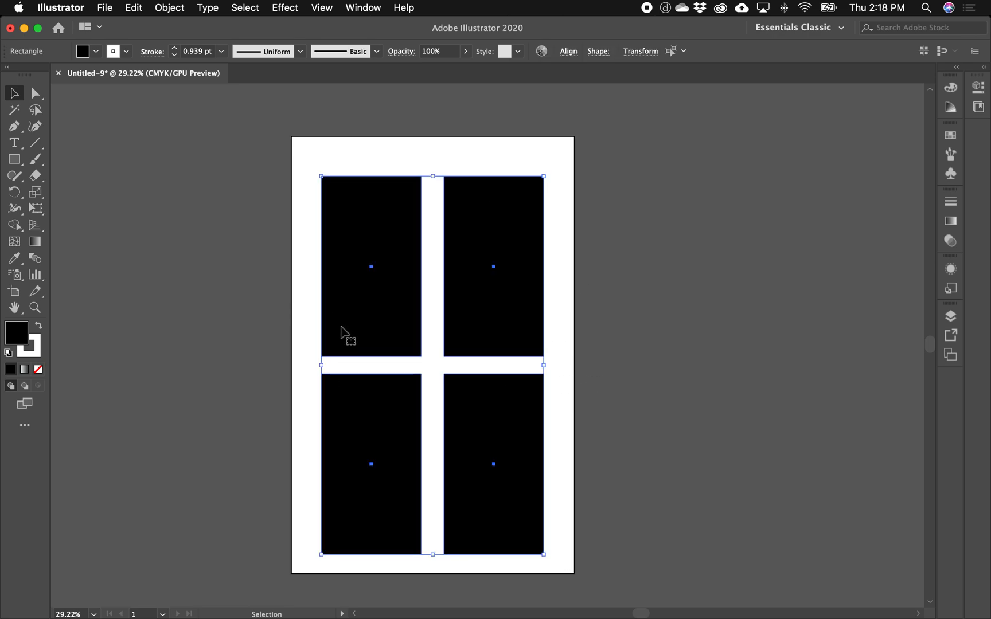
pyautogui.press('Delete')
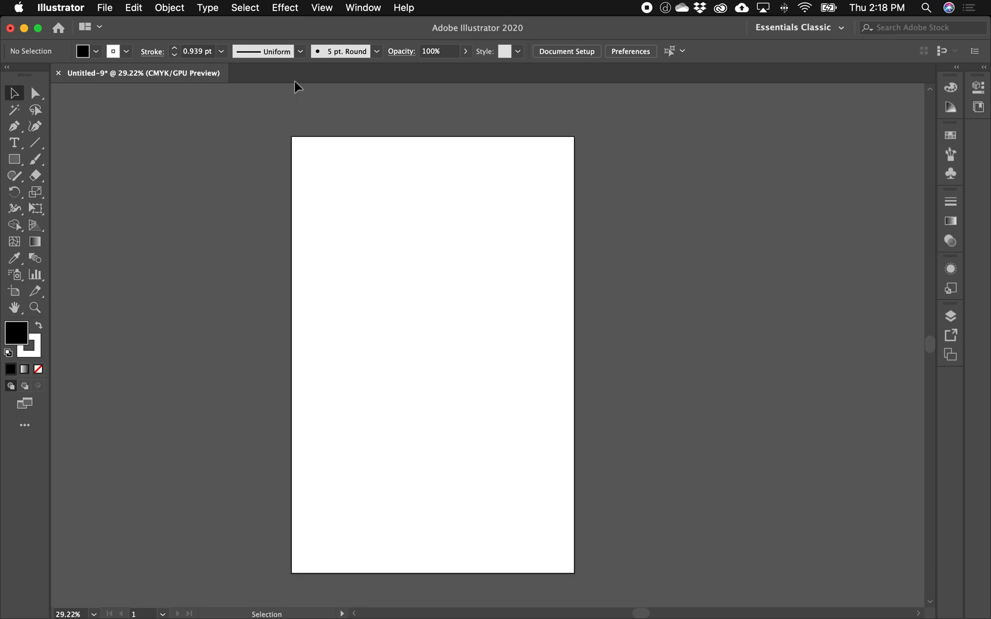
# Step: Show the rulers around the document
pyautogui.click(321, 7)
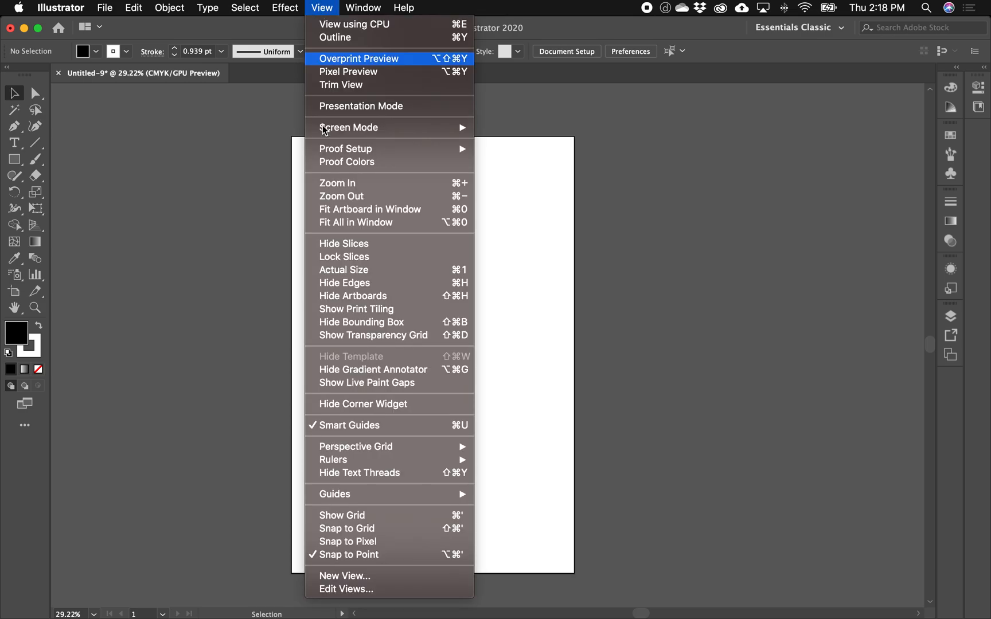
pyautogui.click(387, 461)
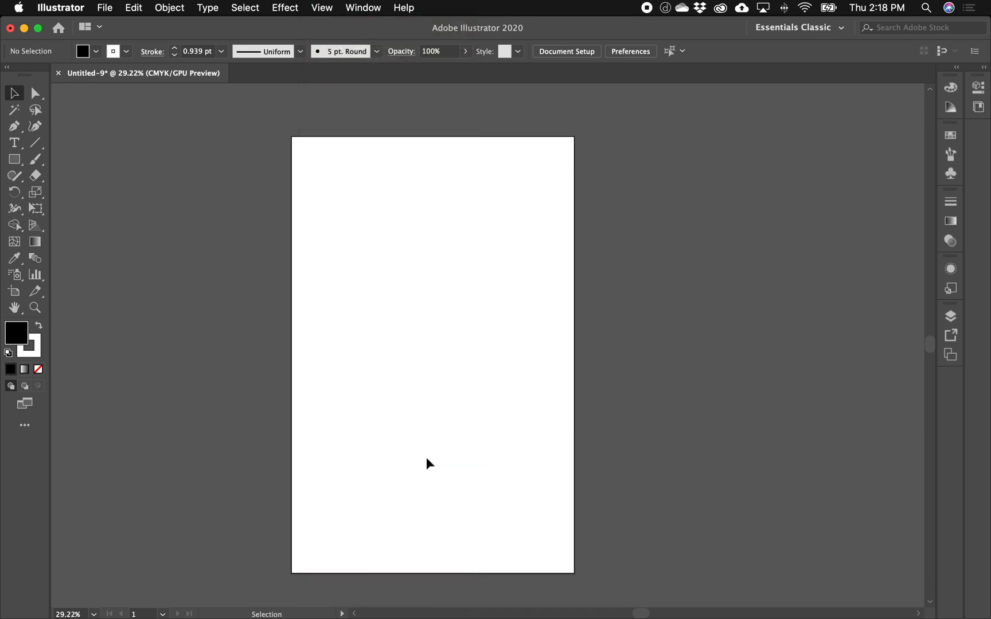
pyautogui.click(323, 7)
pyautogui.moveTo(429, 463)
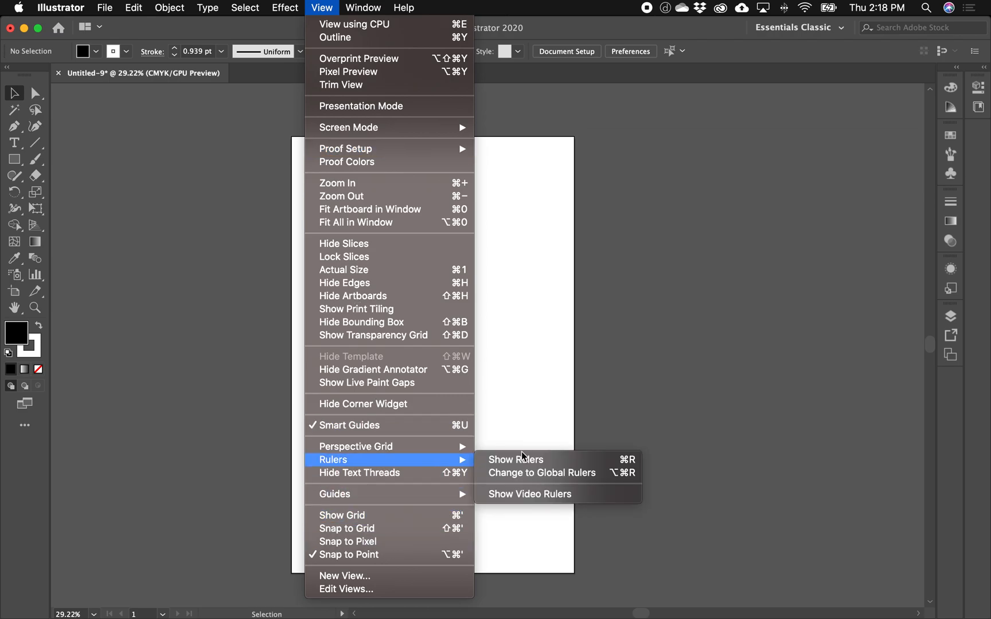
pyautogui.click(518, 460)
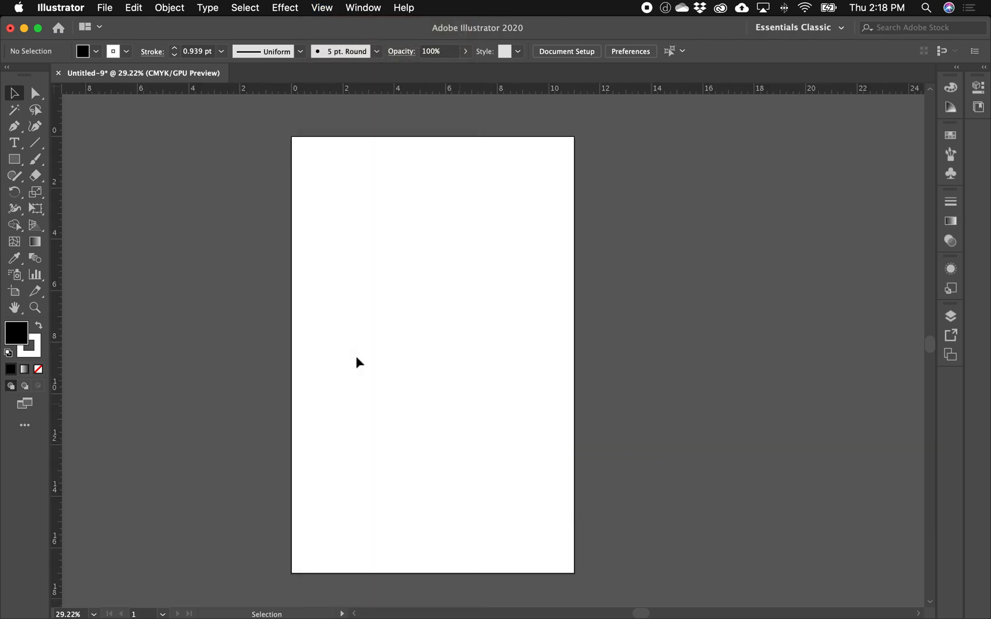
# Step: Show the document grid and turn on Snap to Grid
pyautogui.click(322, 8)
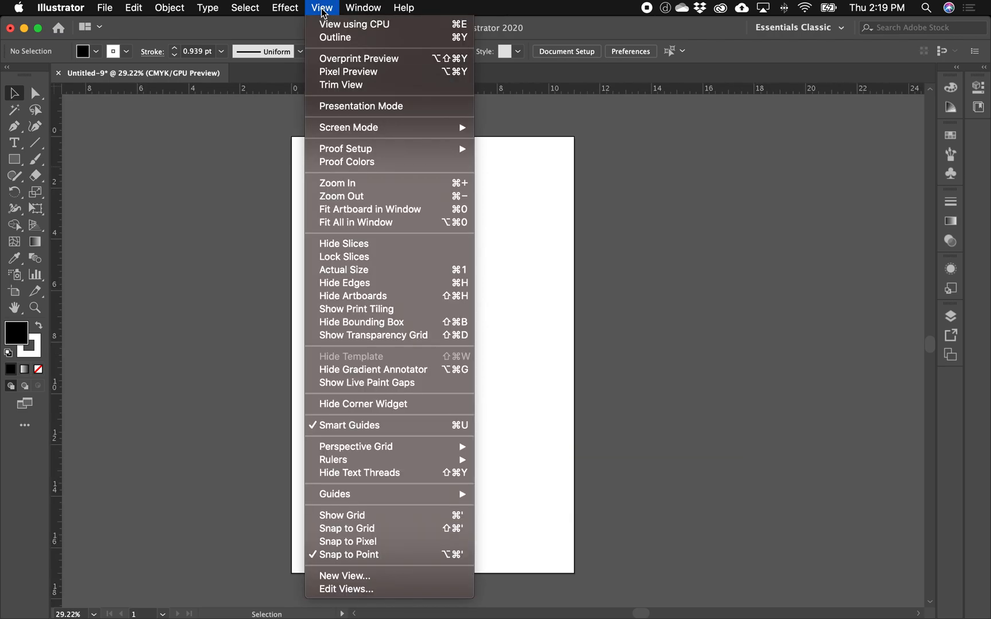
pyautogui.click(379, 515)
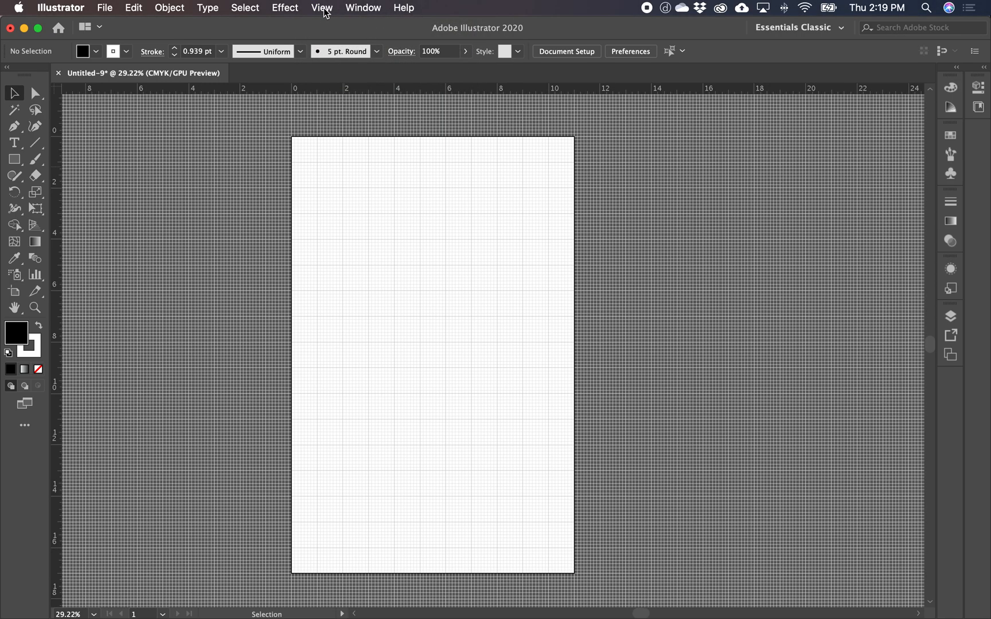
pyautogui.click(323, 8)
pyautogui.click(372, 528)
# Step: Place a horizontal guide 1 inch below the artboard's top edge and a vertical guide 1 inch in from its left edge
pyautogui.moveTo(336, 242); pyautogui.dragTo(340, 297)
pyautogui.moveTo(270, 196); pyautogui.dragTo(651, 497)
pyautogui.moveTo(496, 339); pyautogui.dragTo(354, 332)
pyautogui.moveTo(410, 91); pyautogui.dragTo(424, 295)
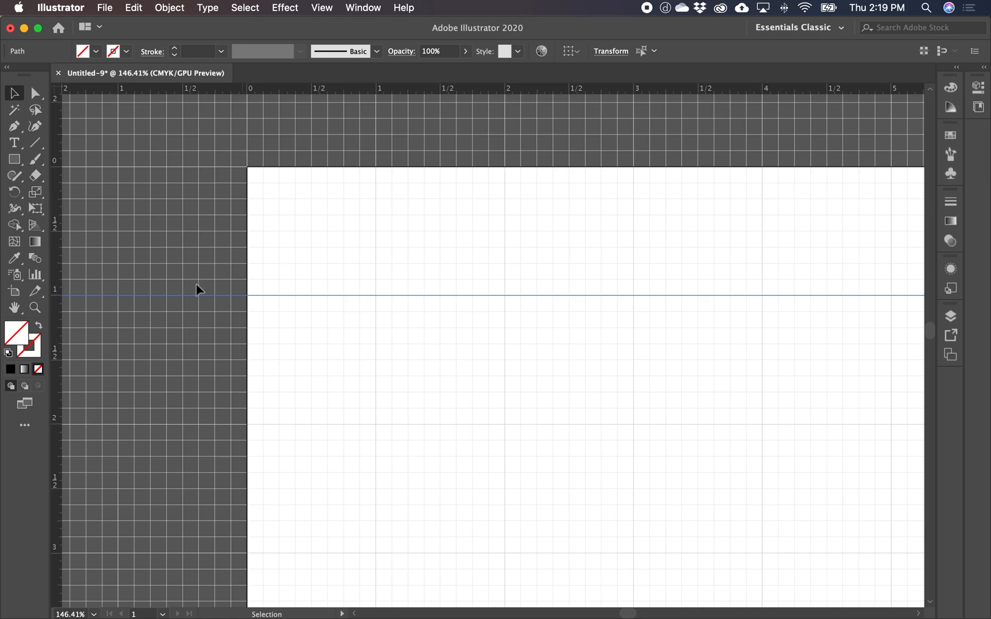
pyautogui.moveTo(57, 185); pyautogui.dragTo(375, 239)
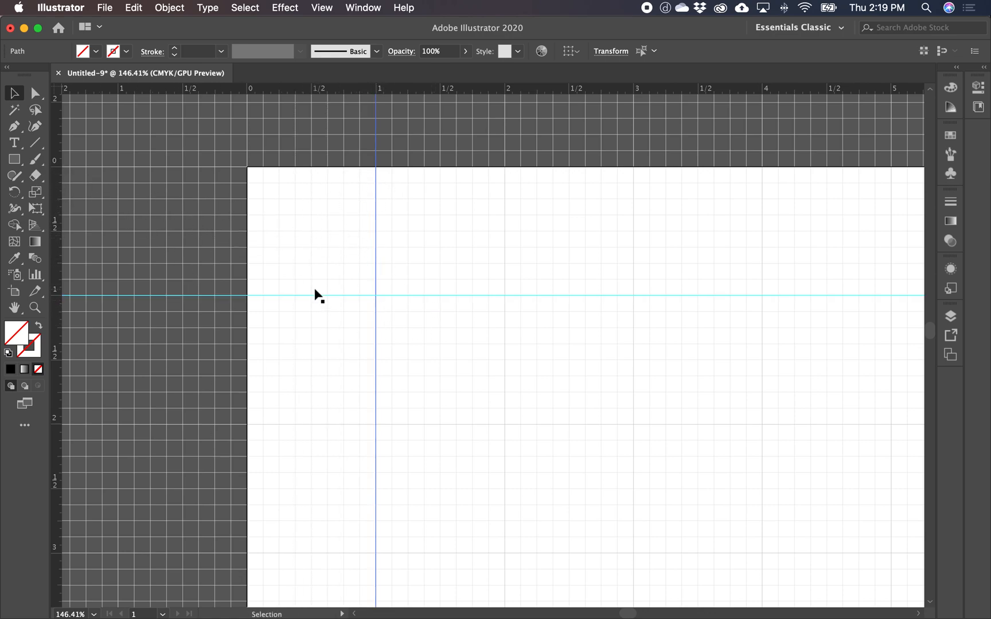
# Step: Place a vertical guide at 10 inches on the ruler, 1 inch in from the artboard's right edge
pyautogui.keyDown('alt'); pyautogui.keyDown('super'); pyautogui.click(461, 350); pyautogui.keyUp('super'); pyautogui.keyUp('alt')
pyautogui.keyDown('alt'); pyautogui.keyDown('super'); pyautogui.click(467, 344); pyautogui.keyUp('super'); pyautogui.keyUp('alt')
pyautogui.moveTo(497, 341); pyautogui.dragTo(242, 284)
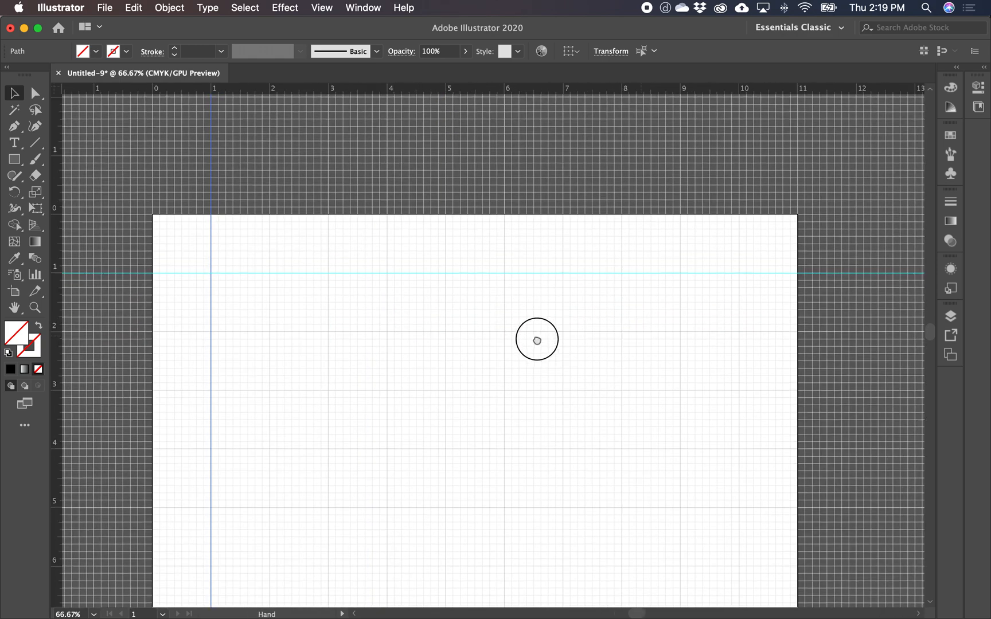
pyautogui.moveTo(541, 340); pyautogui.dragTo(385, 342)
pyautogui.moveTo(62, 290); pyautogui.dragTo(581, 318)
# Step: Place a horizontal guide at 16 inches on the ruler, 1 inch above the artboard's bottom edge
pyautogui.moveTo(410, 562)
pyautogui.mouseDown()
pyautogui.moveTo(456, 417)
pyautogui.moveTo(477, 283)
pyautogui.mouseUp()
pyautogui.moveTo(454, 507)
pyautogui.mouseDown()
pyautogui.moveTo(489, 403)
pyautogui.moveTo(456, 258)
pyautogui.mouseUp()
pyautogui.moveTo(466, 502)
pyautogui.mouseDown()
pyautogui.moveTo(479, 425)
pyautogui.moveTo(543, 285)
pyautogui.mouseUp()
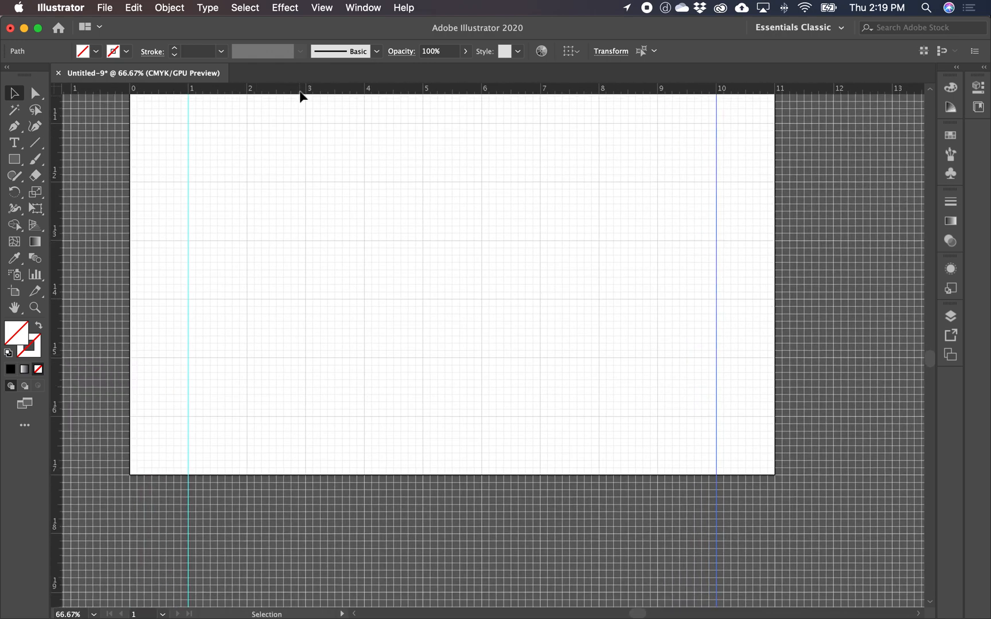
pyautogui.moveTo(297, 121); pyautogui.dragTo(274, 416)
# Step: Add a vertical guide at the artboard's horizontal centre, aligned to 5.5 inches on the ruler
pyautogui.keyDown('alt'); pyautogui.keyDown('super'); pyautogui.click(389, 347); pyautogui.keyUp('super'); pyautogui.keyUp('alt')
pyautogui.keyDown('alt'); pyautogui.keyDown('super'); pyautogui.click(444, 334); pyautogui.keyUp('super'); pyautogui.keyUp('alt')
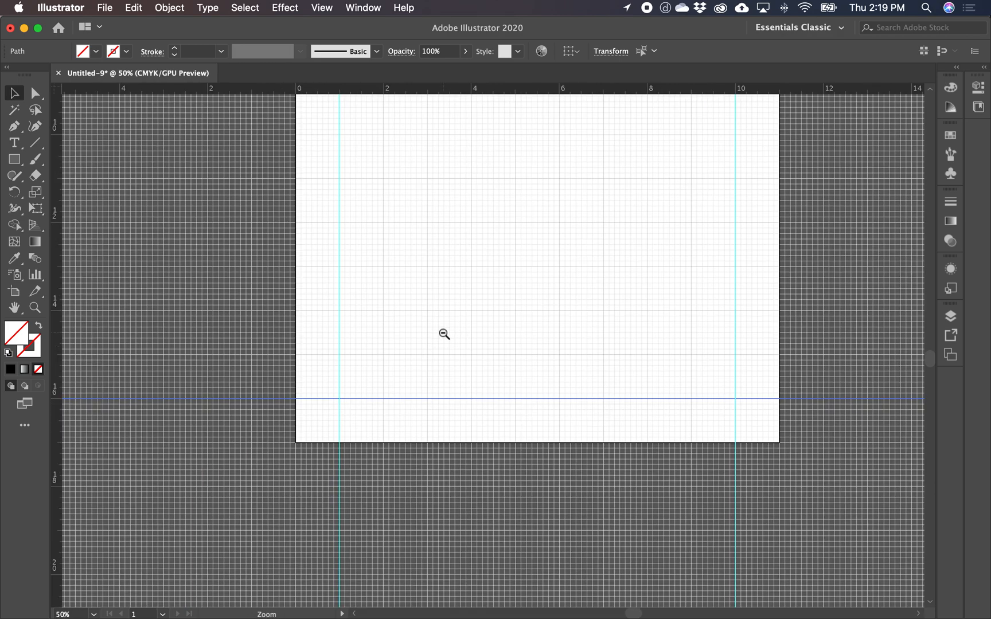
pyautogui.moveTo(414, 350); pyautogui.dragTo(385, 427)
pyautogui.keyDown('alt'); pyautogui.keyDown('super'); pyautogui.click(376, 420); pyautogui.keyUp('super'); pyautogui.keyUp('alt')
pyautogui.moveTo(502, 371); pyautogui.dragTo(306, 415)
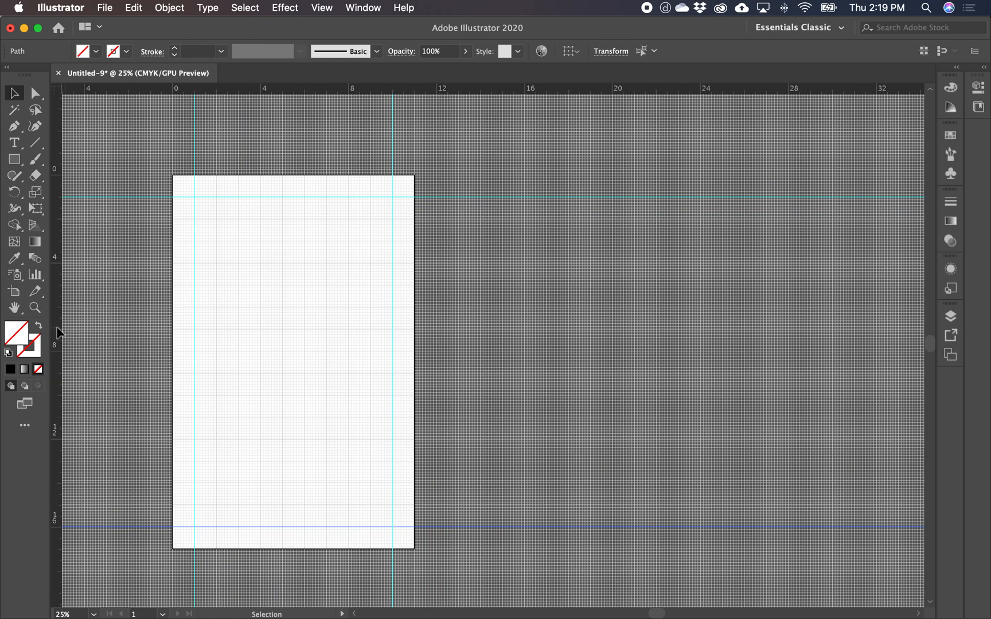
pyautogui.moveTo(57, 331); pyautogui.dragTo(296, 326)
pyautogui.moveTo(392, 320); pyautogui.dragTo(439, 399)
pyautogui.moveTo(285, 278); pyautogui.dragTo(509, 384)
pyautogui.moveTo(433, 408); pyautogui.dragTo(444, 399)
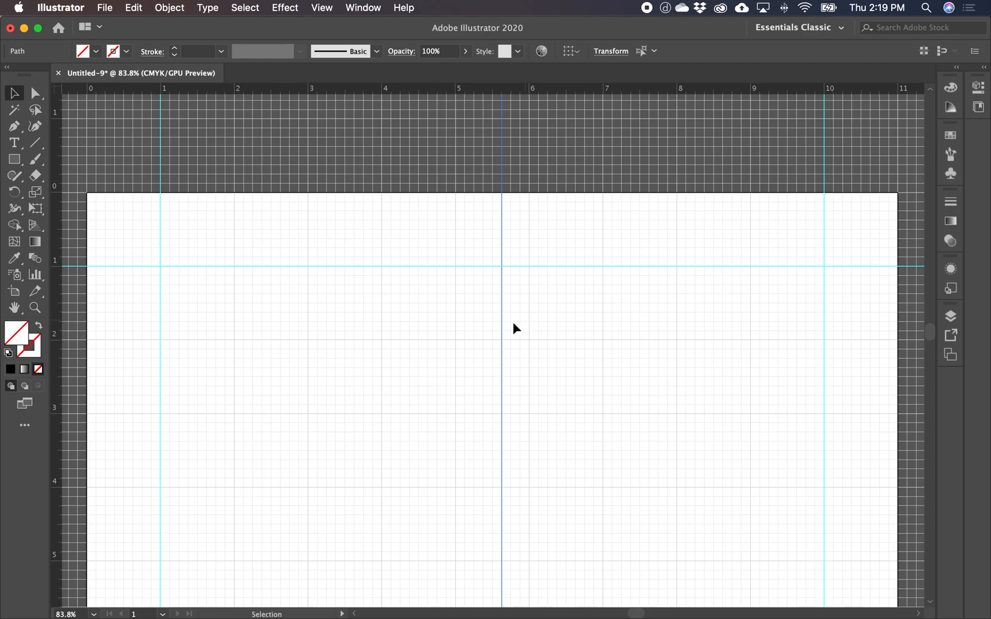
pyautogui.moveTo(502, 322); pyautogui.dragTo(494, 331)
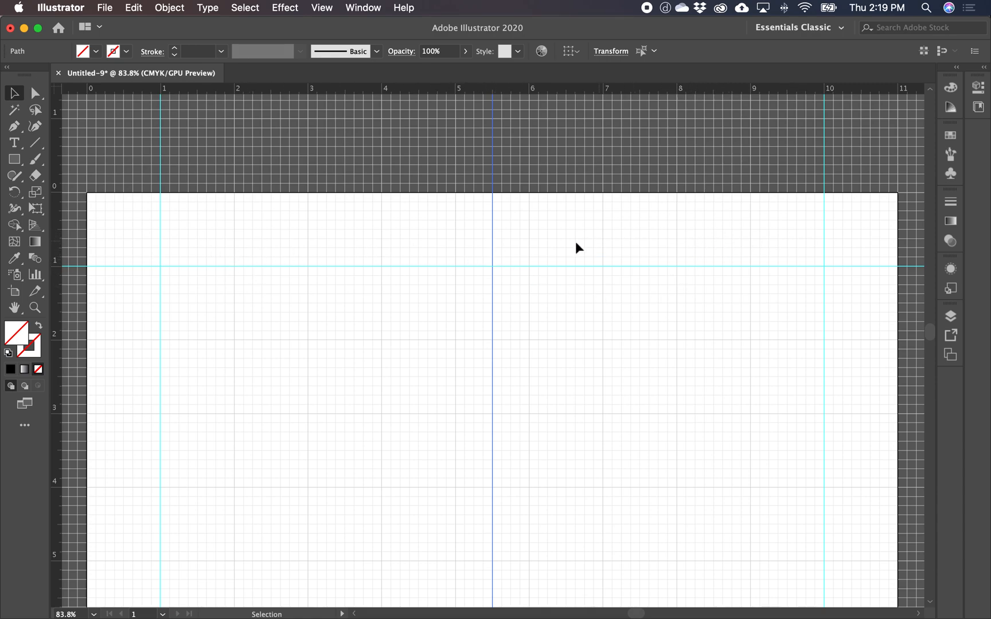
# Step: Add a horizontal guide at the artboard's vertical centre, at 8.5 inches on the ruler
pyautogui.press('z')
pyautogui.keyDown('alt'); pyautogui.click(493, 376); pyautogui.keyUp('alt')
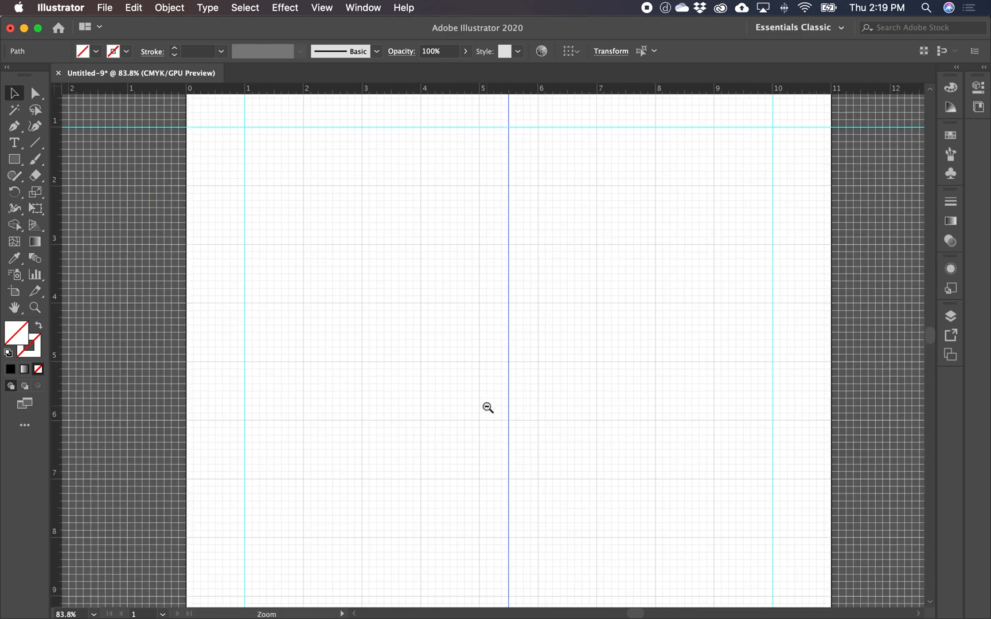
pyautogui.keyDown('alt'); pyautogui.click(487, 407); pyautogui.keyUp('alt')
pyautogui.keyDown('alt'); pyautogui.click(546, 409); pyautogui.keyUp('alt')
pyautogui.hscroll(5, 516, 419)
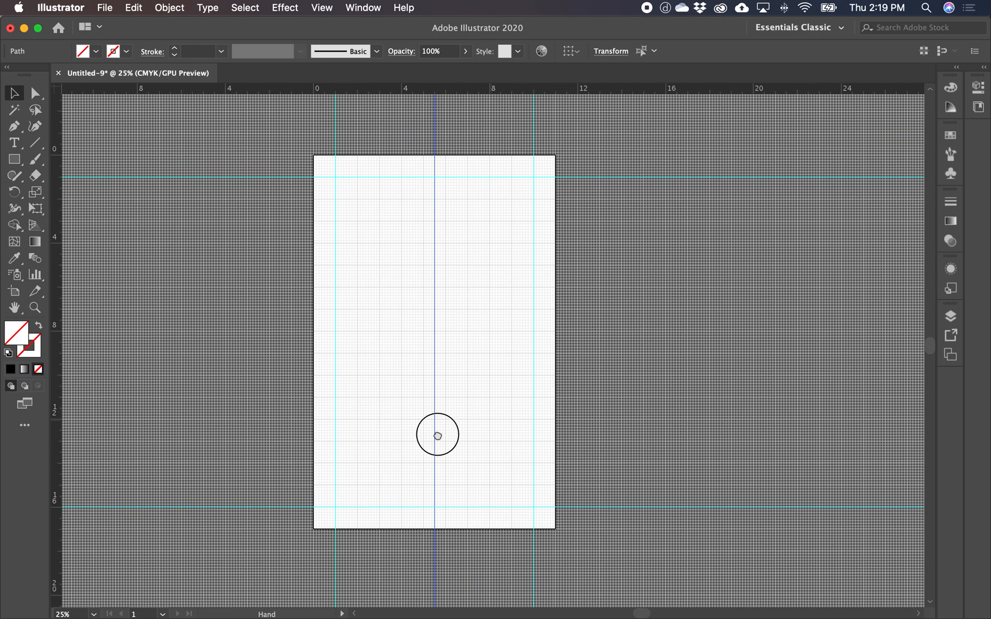
pyautogui.moveTo(318, 92); pyautogui.dragTo(358, 356)
pyautogui.moveTo(315, 429); pyautogui.dragTo(360, 456)
pyautogui.moveTo(370, 333); pyautogui.dragTo(365, 420)
pyautogui.moveTo(290, 275); pyautogui.dragTo(366, 348)
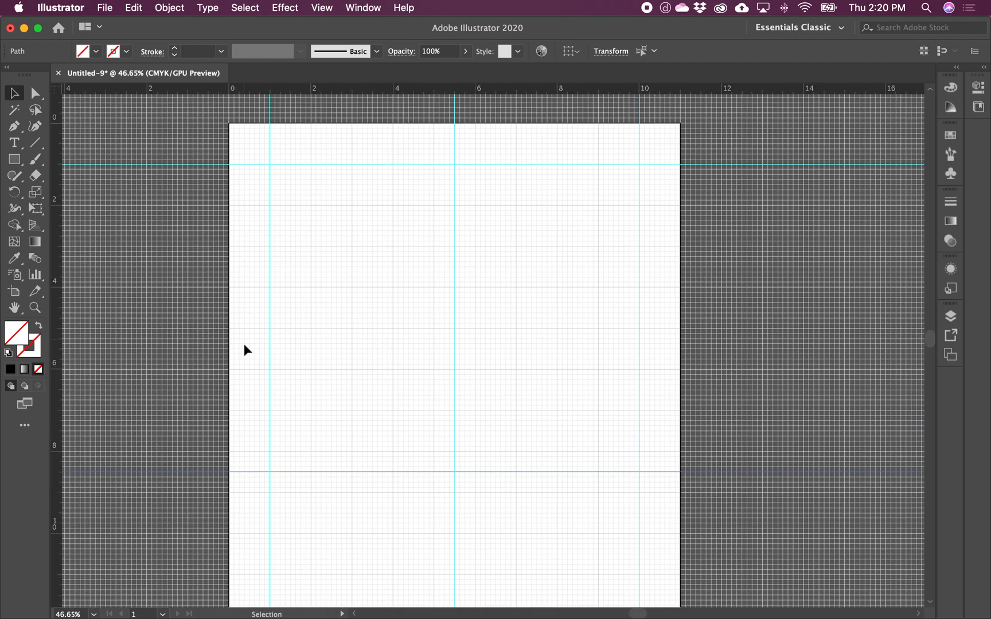
# Step: Examine the alignment of the horizontal centre guide with the 8.5-inch mark on the vertical ruler
pyautogui.moveTo(321, 513); pyautogui.dragTo(325, 427)
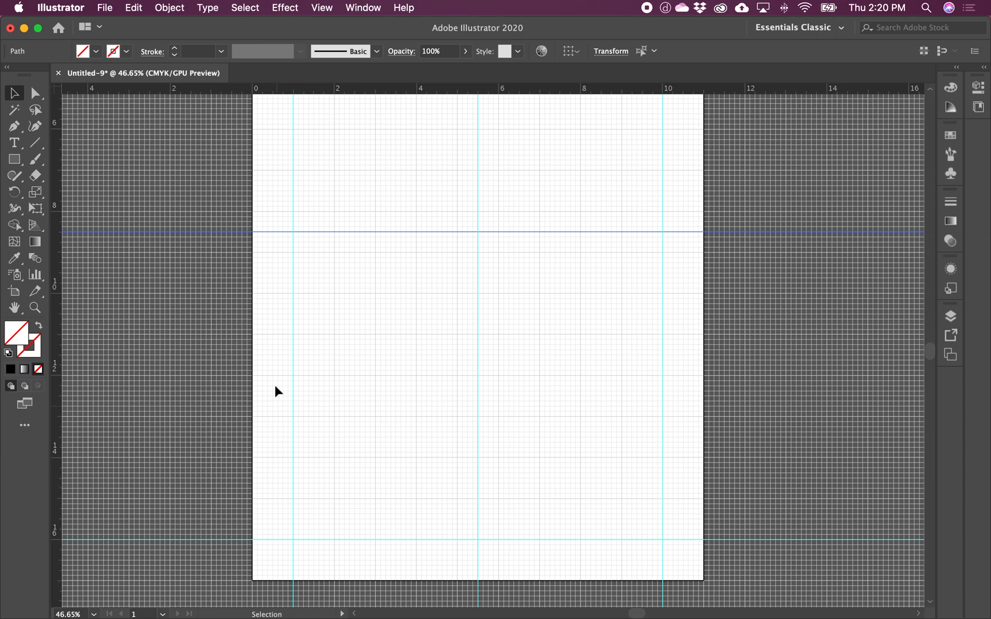
pyautogui.press('space')
pyautogui.moveTo(228, 279); pyautogui.dragTo(248, 307)
pyautogui.press('super+space')
pyautogui.moveTo(64, 241); pyautogui.dragTo(473, 428)
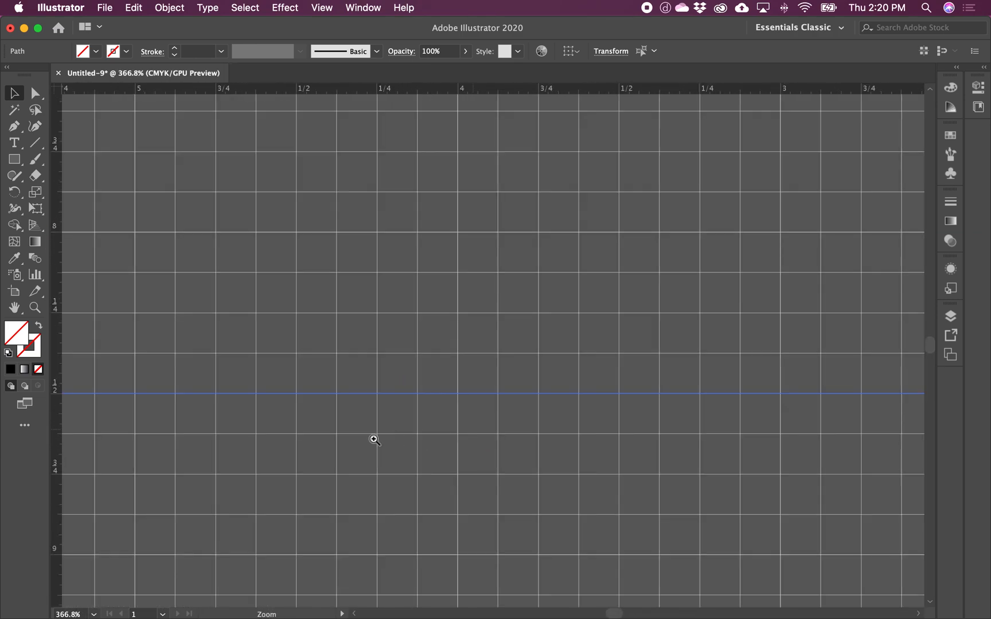
pyautogui.hscroll(-2, 225, 400)
pyautogui.moveTo(172, 422); pyautogui.dragTo(507, 472)
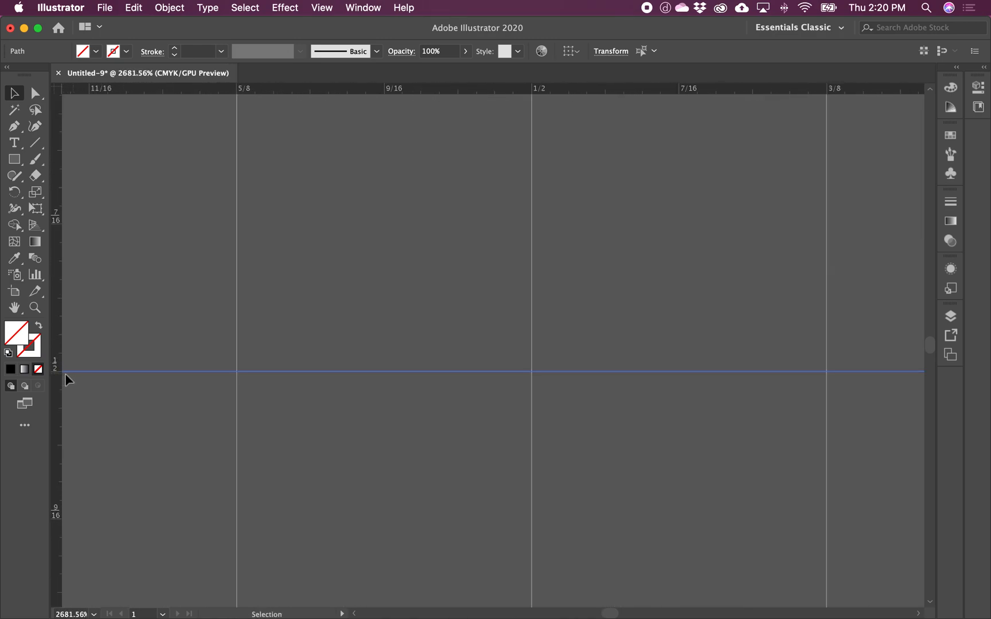
pyautogui.press('super+alt+space')
pyautogui.moveTo(544, 383); pyautogui.dragTo(419, 406)
pyautogui.moveTo(450, 370); pyautogui.dragTo(498, 393)
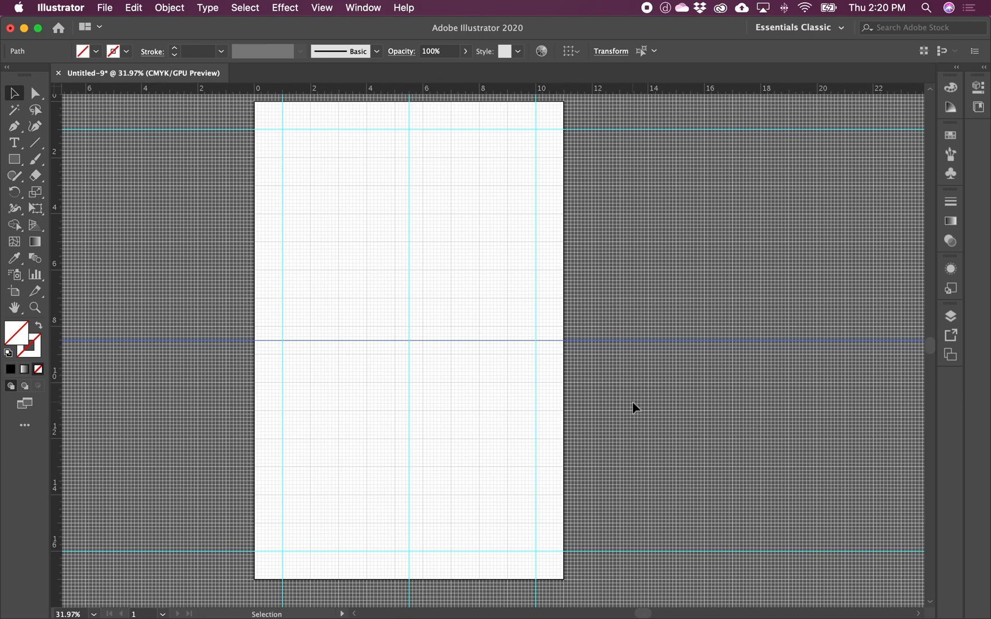
# Step: Deselect the guide, hide the document grid and turn off Snap to Grid
pyautogui.click(633, 404)
pyautogui.click(325, 9)
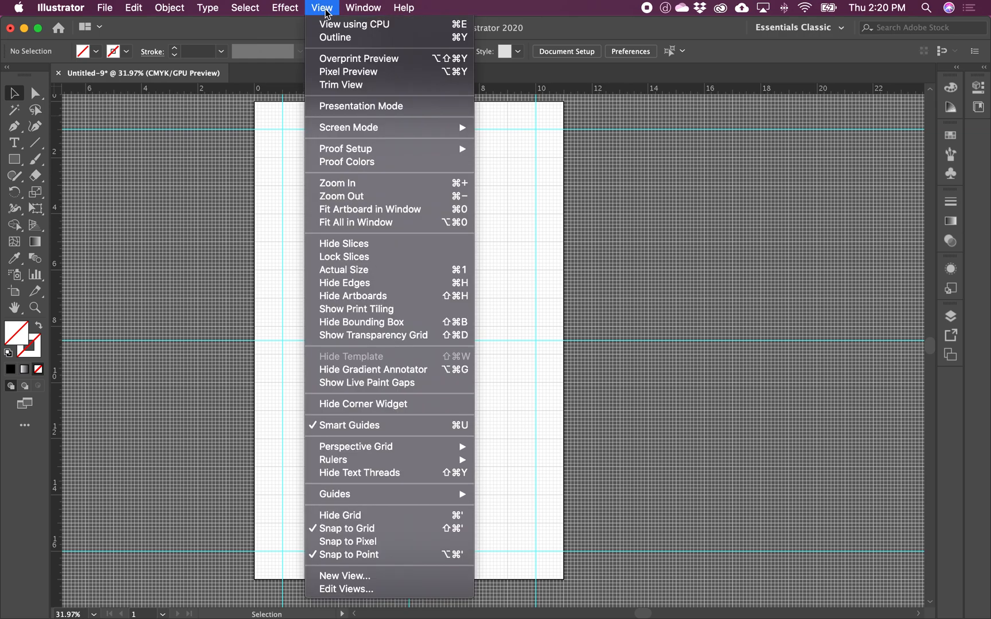
pyautogui.click(387, 520)
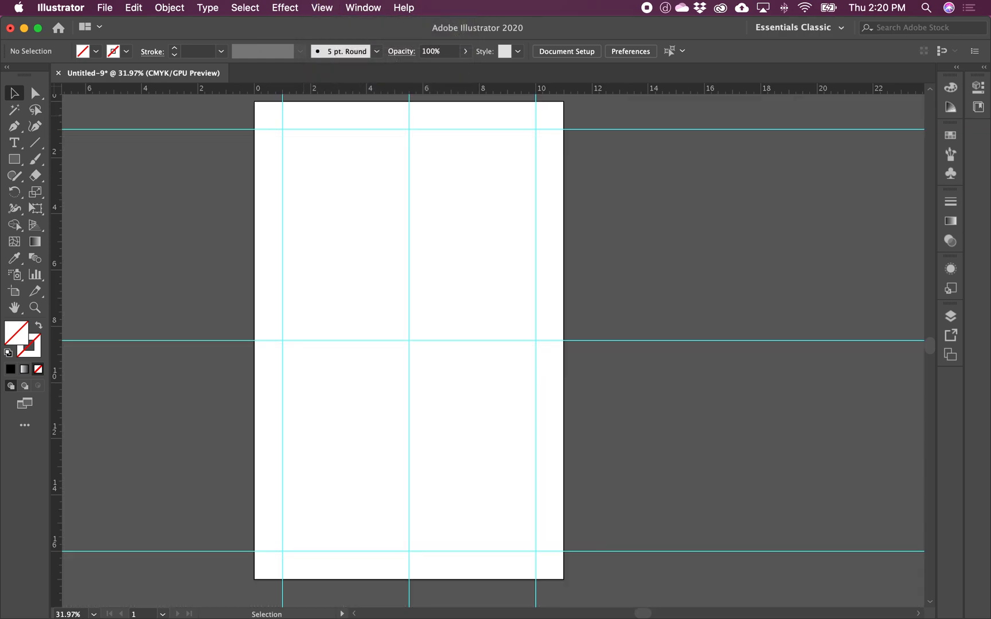
pyautogui.click(324, 9)
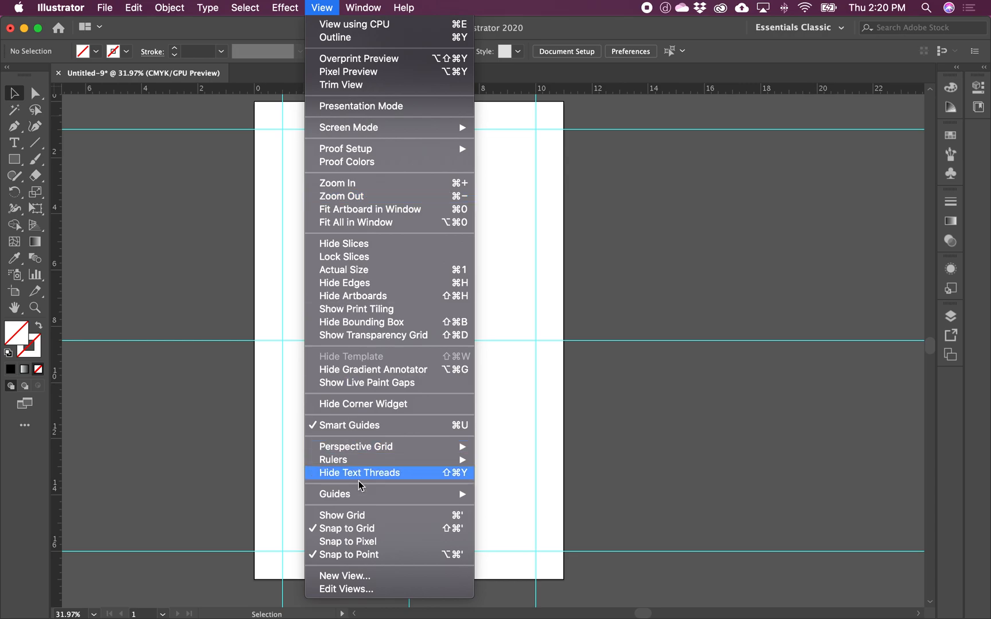
pyautogui.click(360, 535)
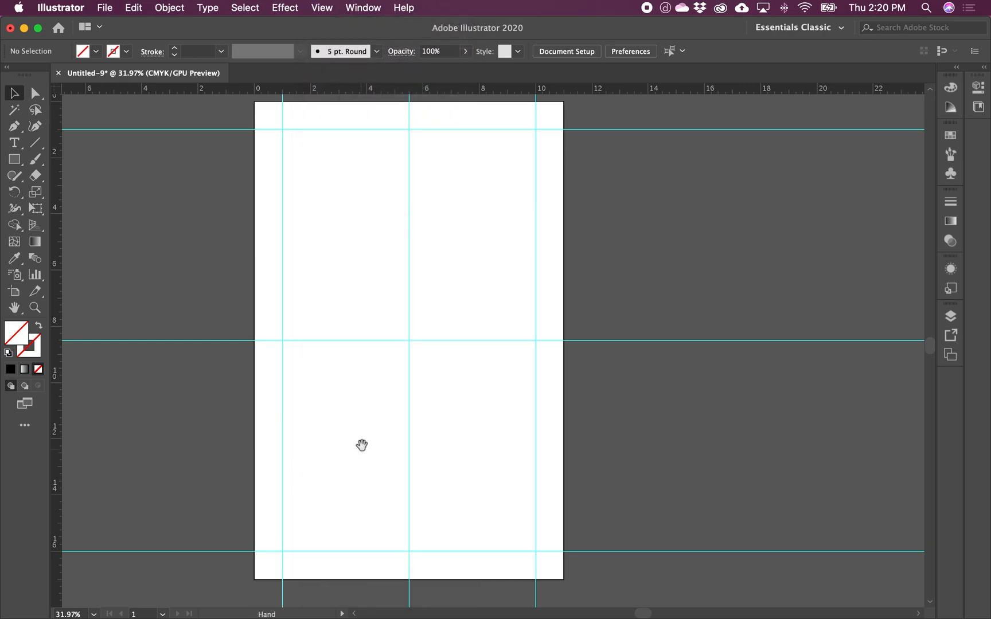
pyautogui.moveTo(361, 444); pyautogui.dragTo(343, 451)
pyautogui.keyDown('super'); pyautogui.click(317, 322); pyautogui.keyUp('super')
pyautogui.moveTo(354, 275); pyautogui.dragTo(327, 303)
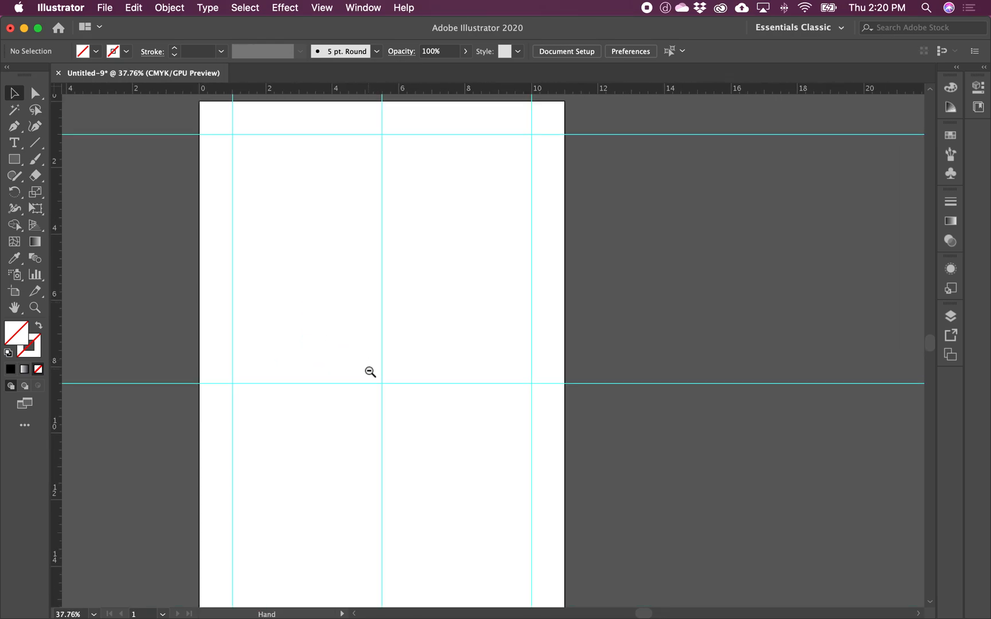
pyautogui.keyDown('alt'); pyautogui.keyDown('super'); pyautogui.click(352, 352); pyautogui.keyUp('super'); pyautogui.keyUp('alt')
pyautogui.moveTo(425, 354); pyautogui.dragTo(269, 351)
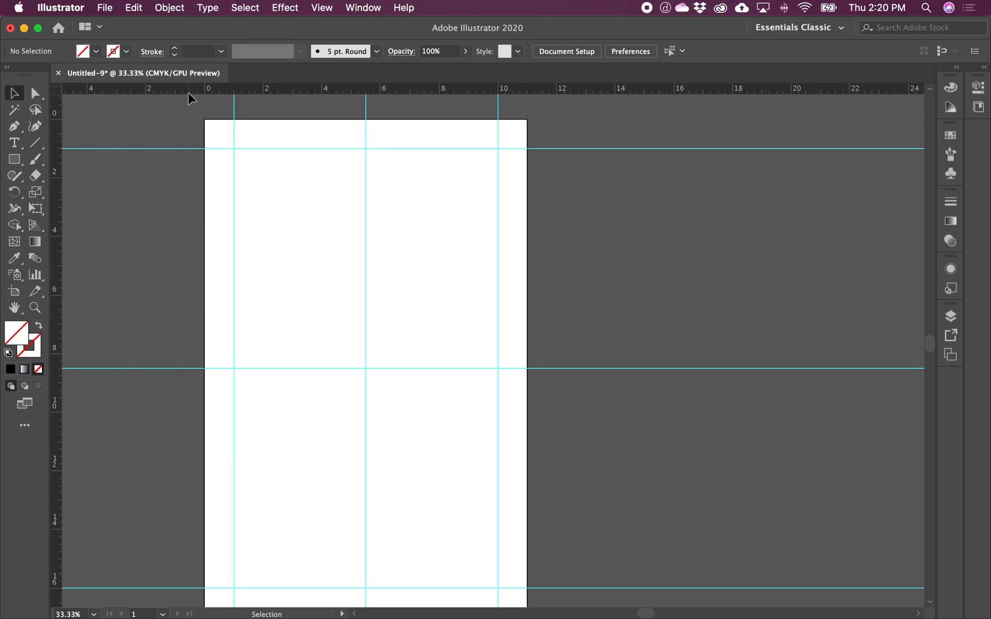
pyautogui.moveTo(189, 89); pyautogui.dragTo(191, 351)
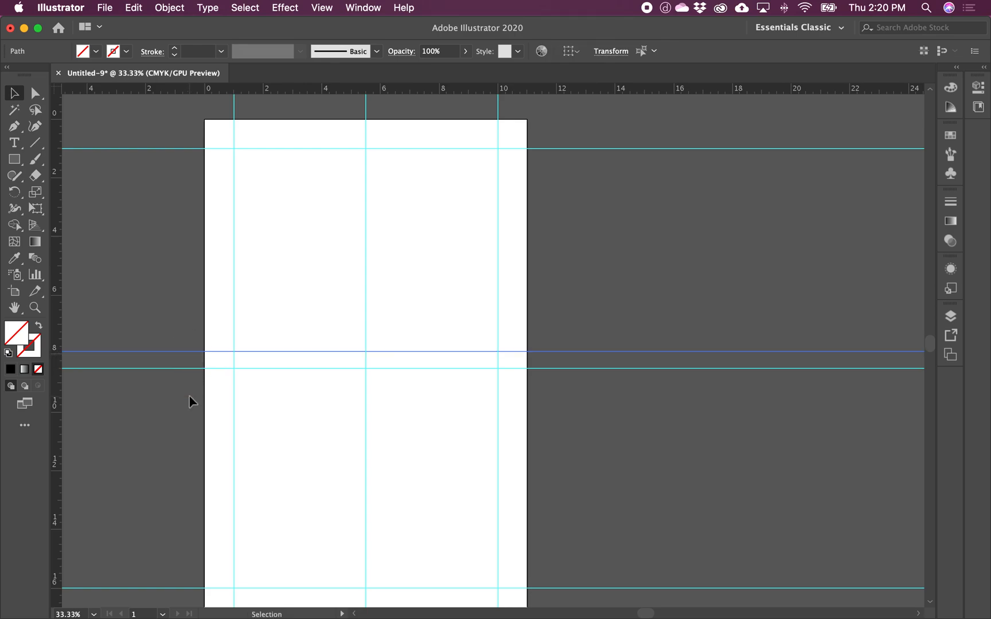
pyautogui.click(184, 376)
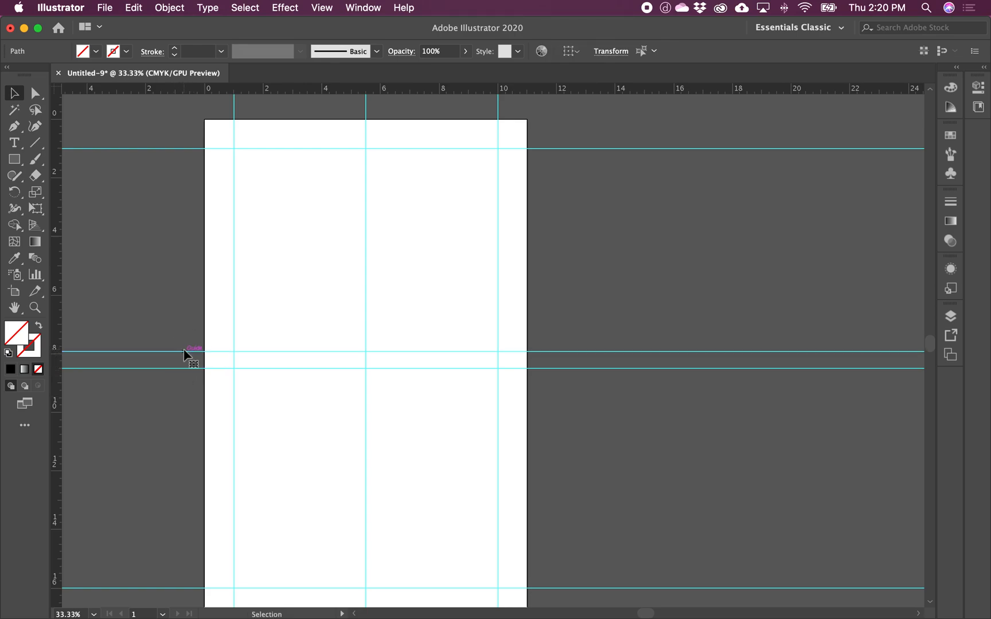
pyautogui.press('Delete')
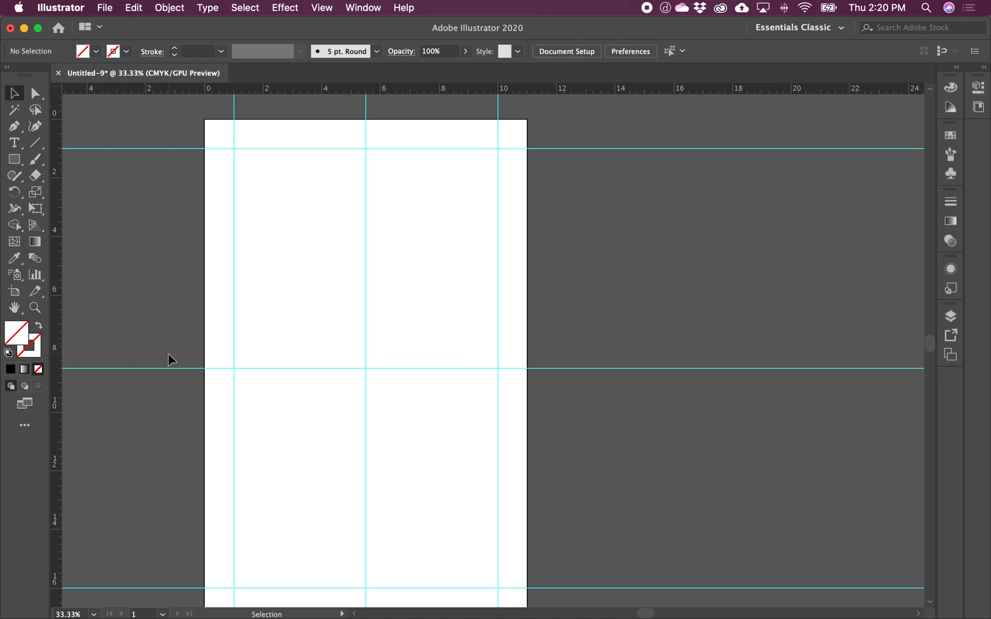
# Step: Create a 1 by 1 inch square with the Rectangle tool in the upper-left quarter of the guide layout
pyautogui.moveTo(304, 391); pyautogui.dragTo(301, 400)
pyautogui.moveTo(310, 354); pyautogui.dragTo(338, 338)
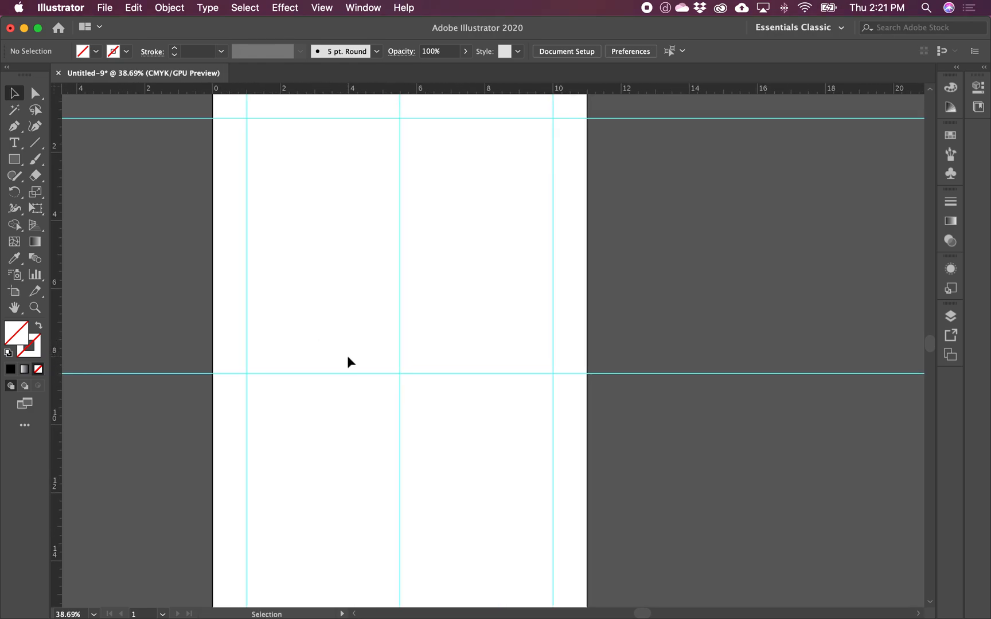
pyautogui.click(14, 160)
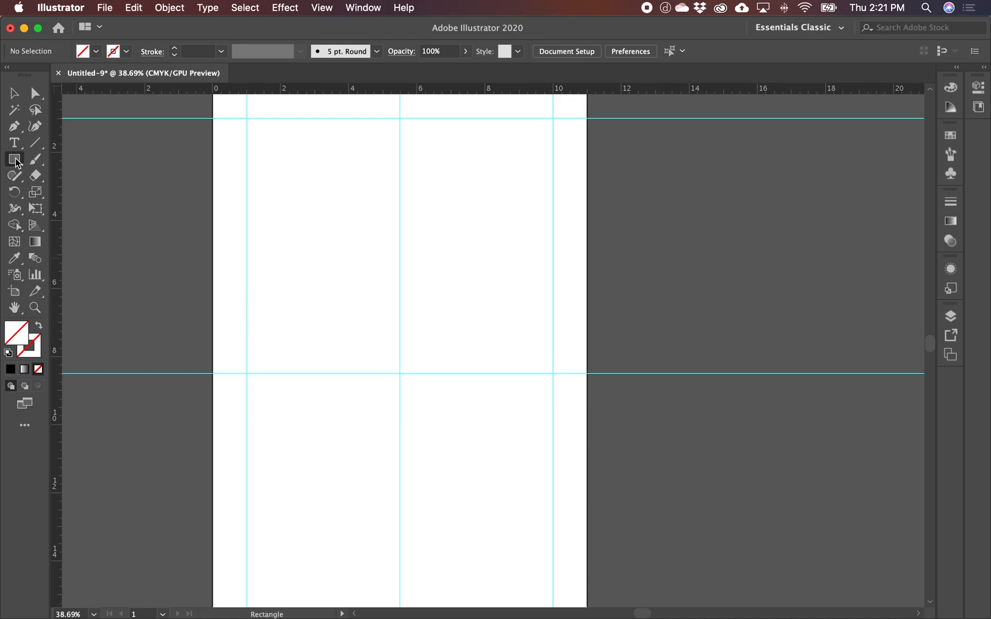
pyautogui.click(307, 301)
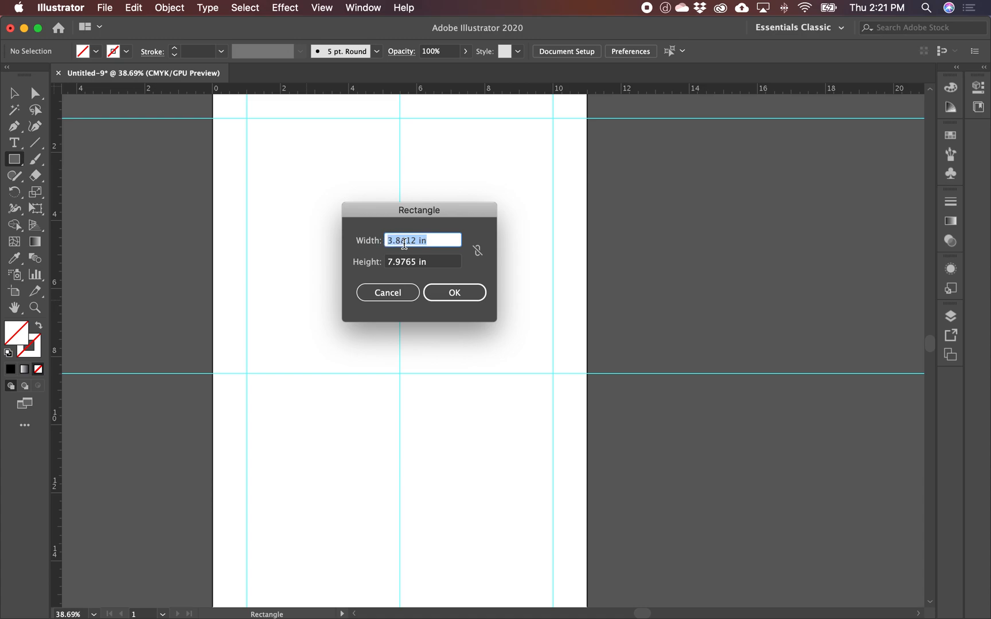
pyautogui.write('1')
pyautogui.click(435, 261)
pyautogui.press('super+a')
pyautogui.write('1')
pyautogui.click(458, 294)
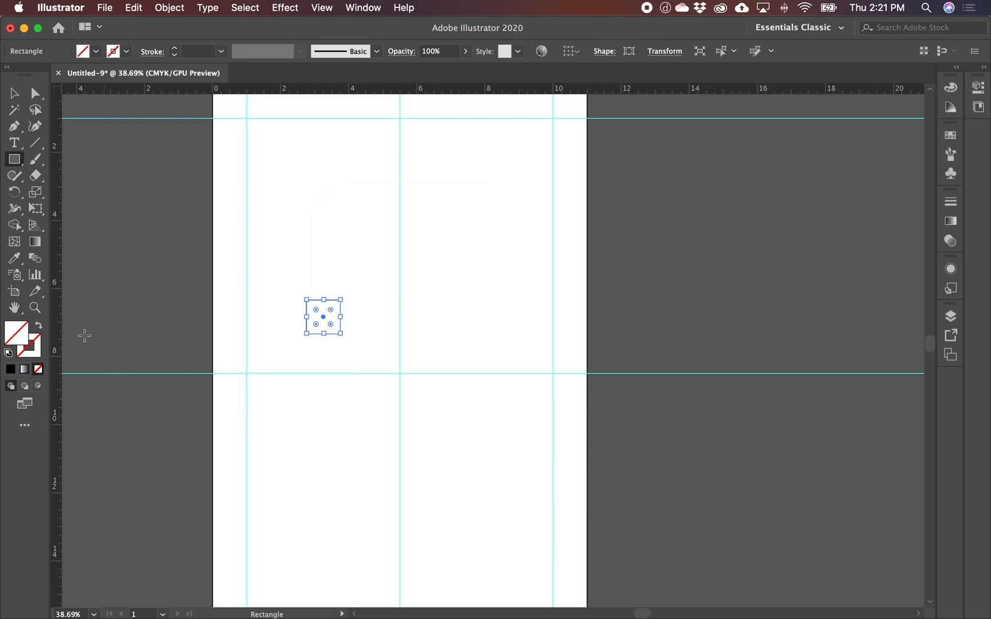
# Step: Fill the square with green 1FE531 and deselect it
pyautogui.doubleClick(19, 338)
pyautogui.write('1FE531')
pyautogui.press('Return')
pyautogui.click(11, 94)
pyautogui.click(211, 339)
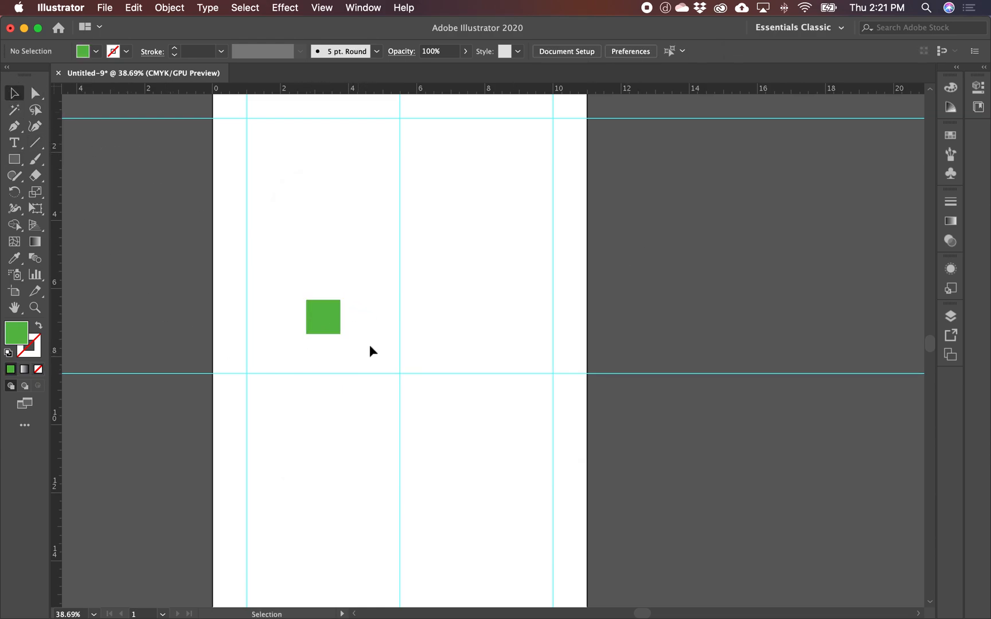
# Step: Snap the green square's right edge to the vertical centre guide and check the Smart Guides setting
pyautogui.moveTo(451, 380); pyautogui.dragTo(416, 380)
pyautogui.moveTo(297, 332); pyautogui.dragTo(478, 404)
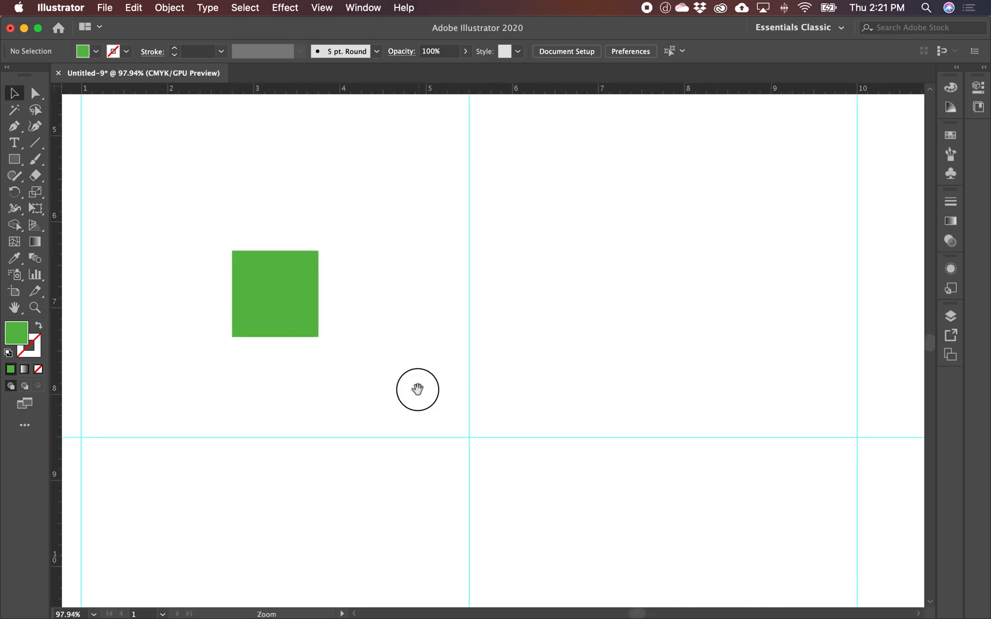
pyautogui.moveTo(418, 391); pyautogui.dragTo(446, 410)
pyautogui.moveTo(326, 343); pyautogui.dragTo(475, 347)
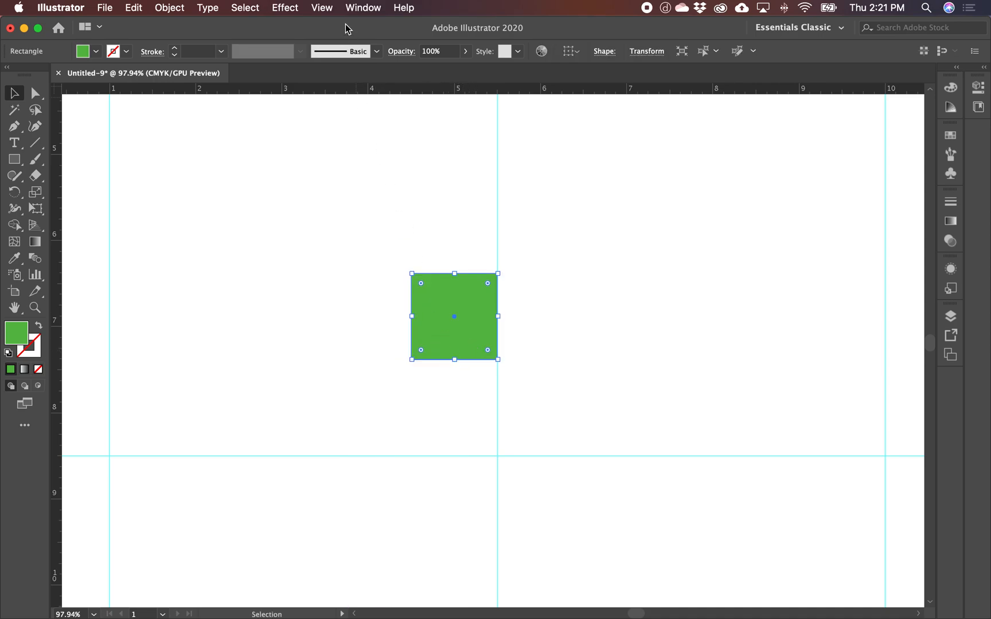
pyautogui.click(325, 8)
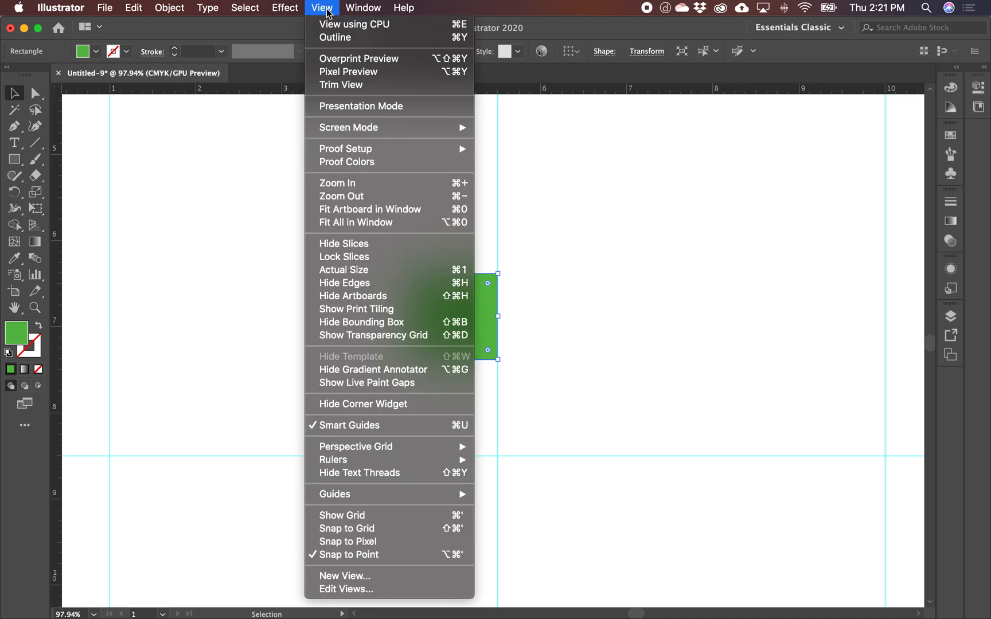
pyautogui.click(348, 424)
# Step: Move the green square down so its bottom edge snaps to the horizontal centre guide
pyautogui.hscroll(3, 538, 353)
pyautogui.scroll(-2, 538, 353)
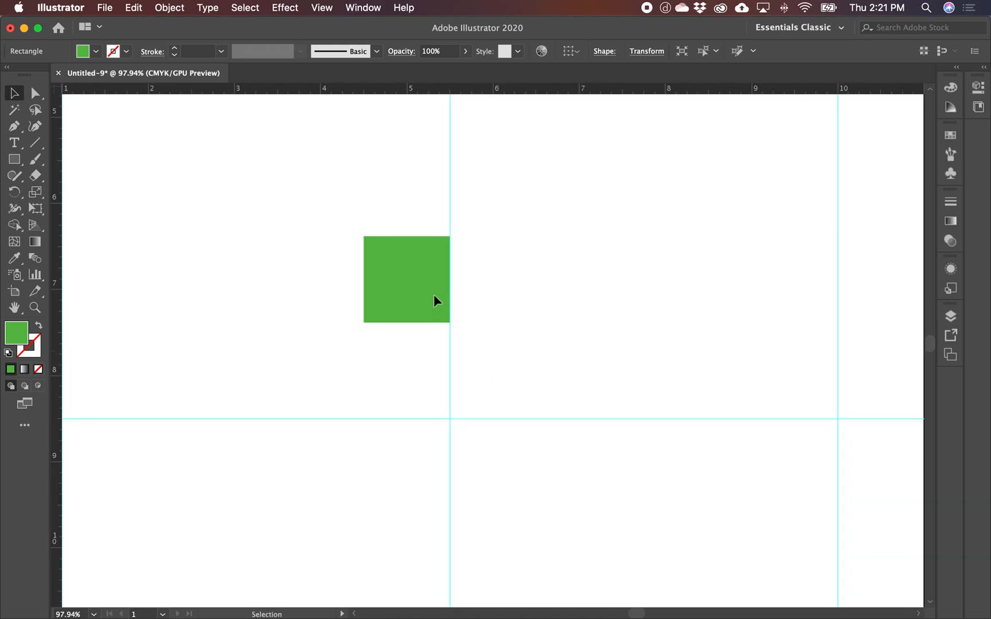
pyautogui.moveTo(427, 293); pyautogui.dragTo(425, 382)
pyautogui.moveTo(500, 462); pyautogui.dragTo(471, 425)
pyautogui.moveTo(368, 325); pyautogui.dragTo(551, 356)
pyautogui.press('Delete')
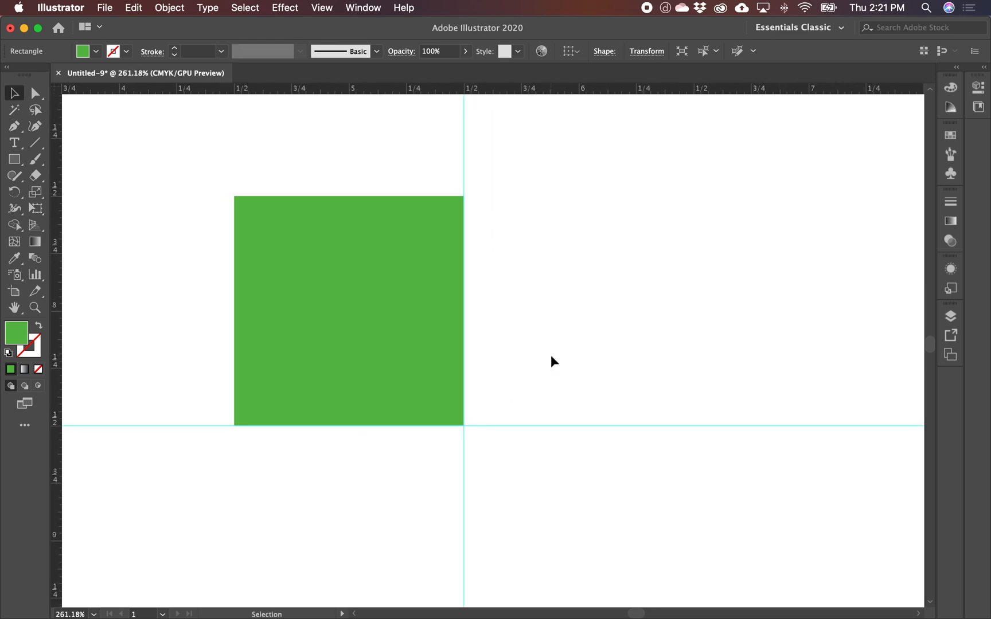
# Step: Centre the green square on the intersection of the vertical and horizontal centre guides, then deselect it
pyautogui.click(430, 293)
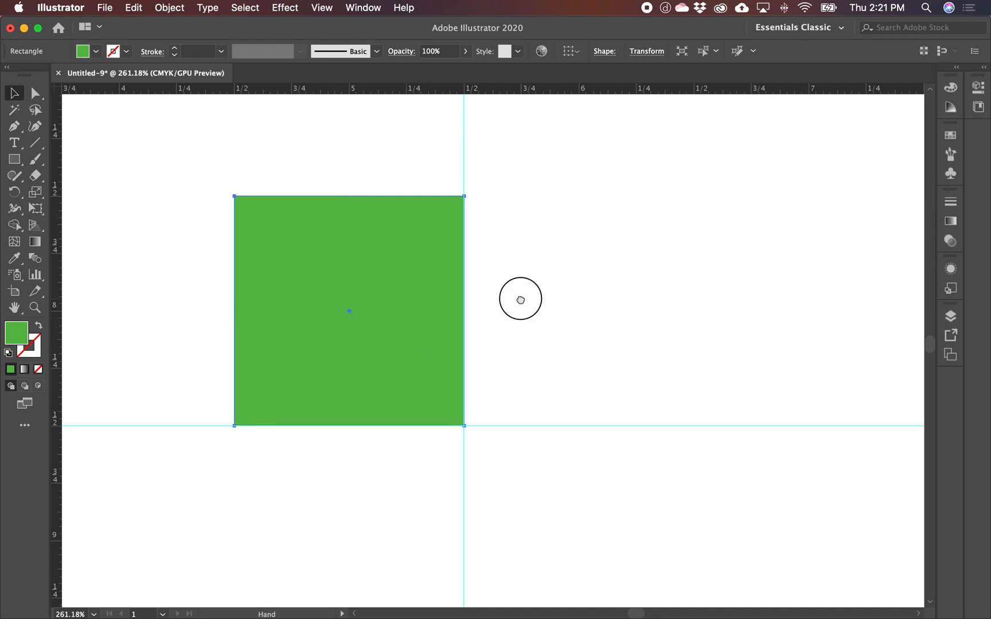
pyautogui.scroll(3, 499, 316)
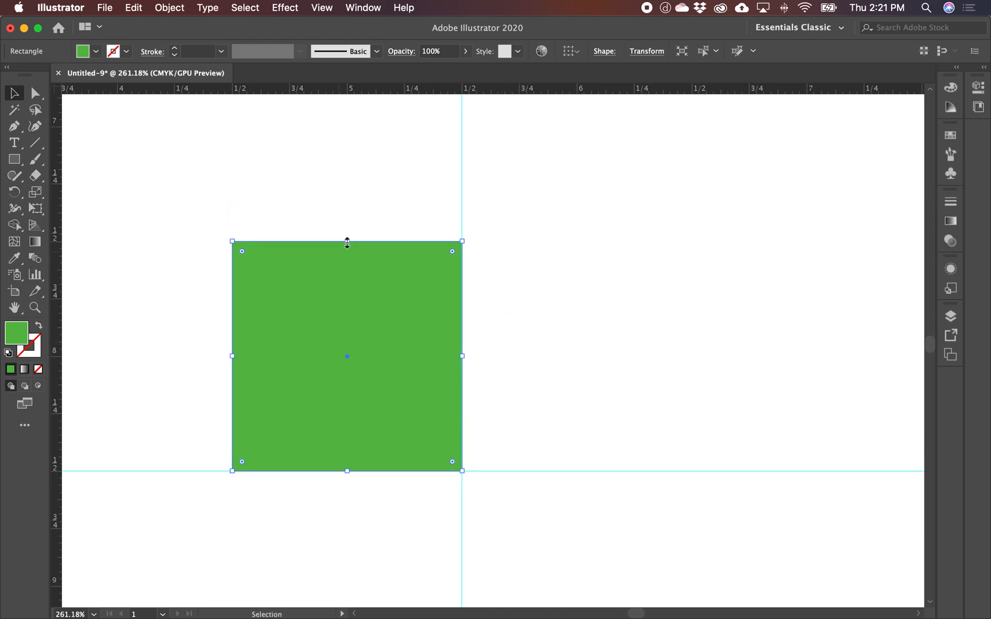
pyautogui.moveTo(338, 301); pyautogui.dragTo(451, 294)
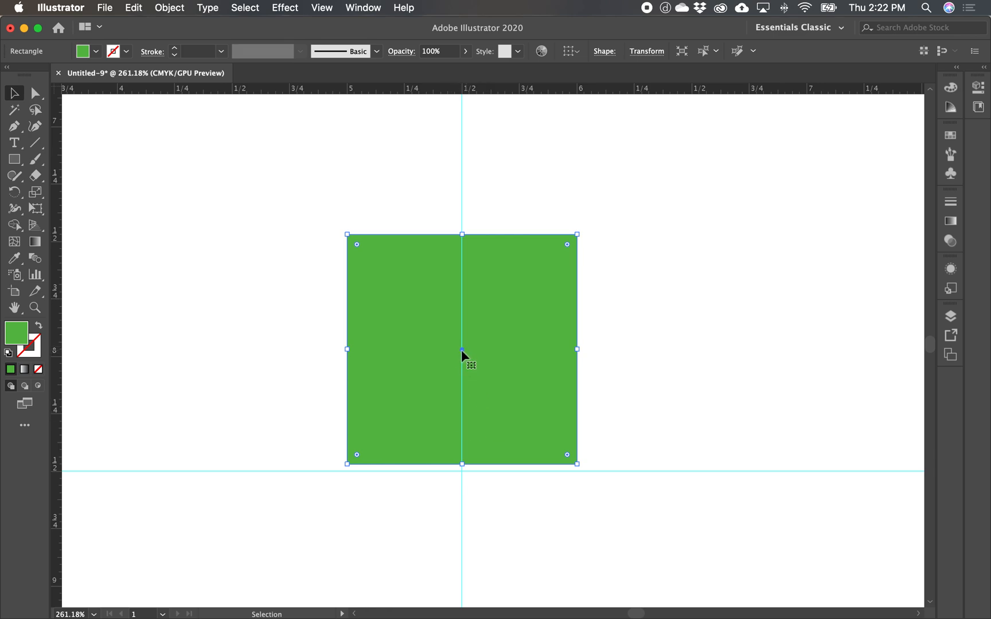
pyautogui.moveTo(505, 403); pyautogui.dragTo(497, 369)
pyautogui.keyDown('alt'); pyautogui.keyDown('super'); pyautogui.click(498, 379); pyautogui.keyUp('super'); pyautogui.keyUp('alt')
pyautogui.moveTo(562, 358); pyautogui.dragTo(506, 371)
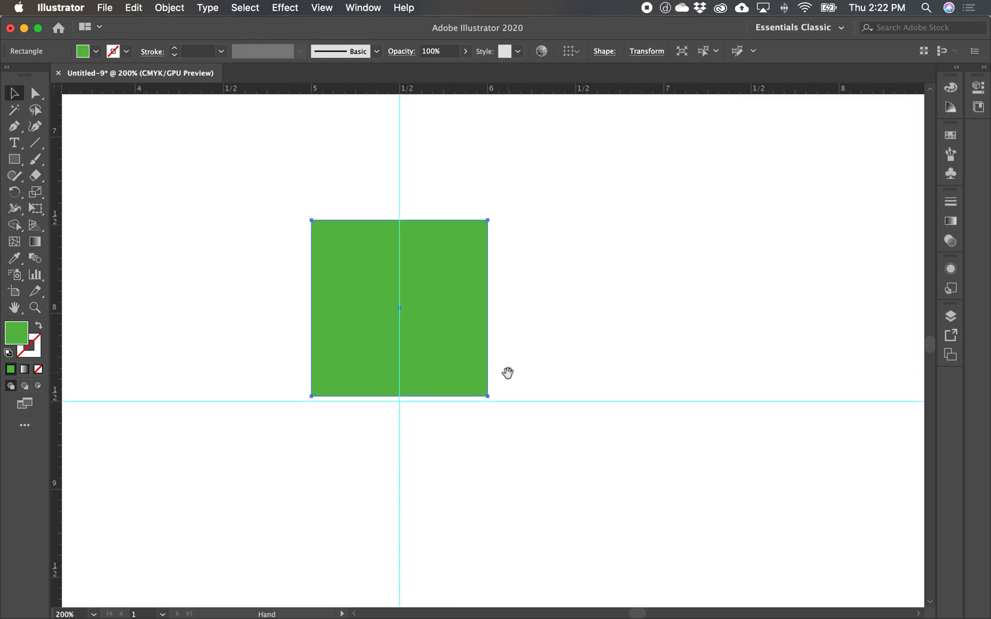
pyautogui.moveTo(438, 255); pyautogui.dragTo(434, 345)
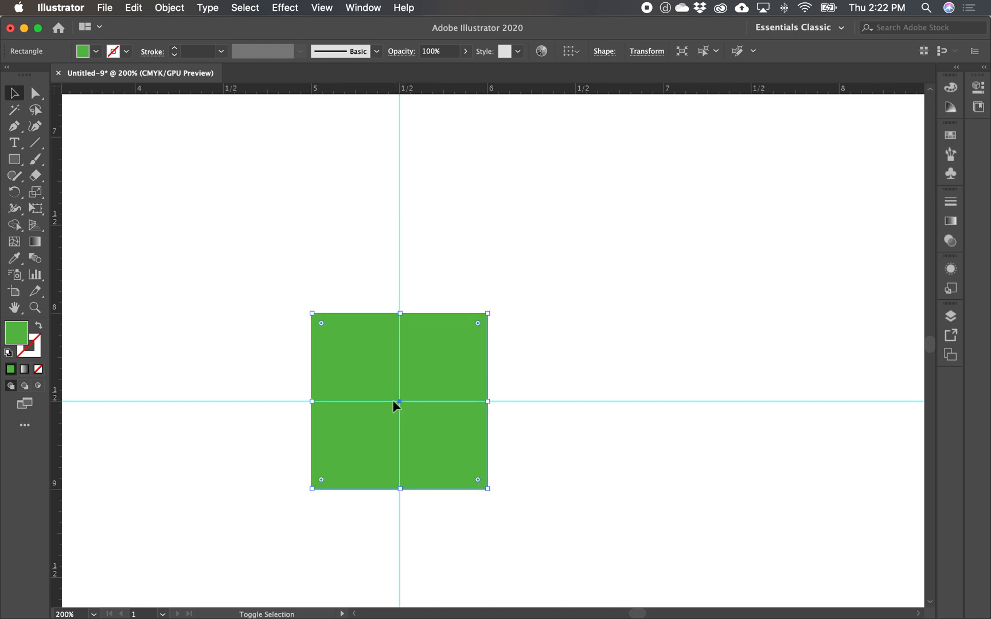
pyautogui.click(529, 453)
# Step: Draw two rectangles, each about 4 by 7 inches, from the upper margin corners to the centre square's upper corners
pyautogui.keyDown('alt'); pyautogui.keyDown('super'); pyautogui.click(416, 380); pyautogui.keyUp('super'); pyautogui.keyUp('alt')
pyautogui.keyDown('alt'); pyautogui.keyDown('super'); pyautogui.click(435, 375); pyautogui.keyUp('super'); pyautogui.keyUp('alt')
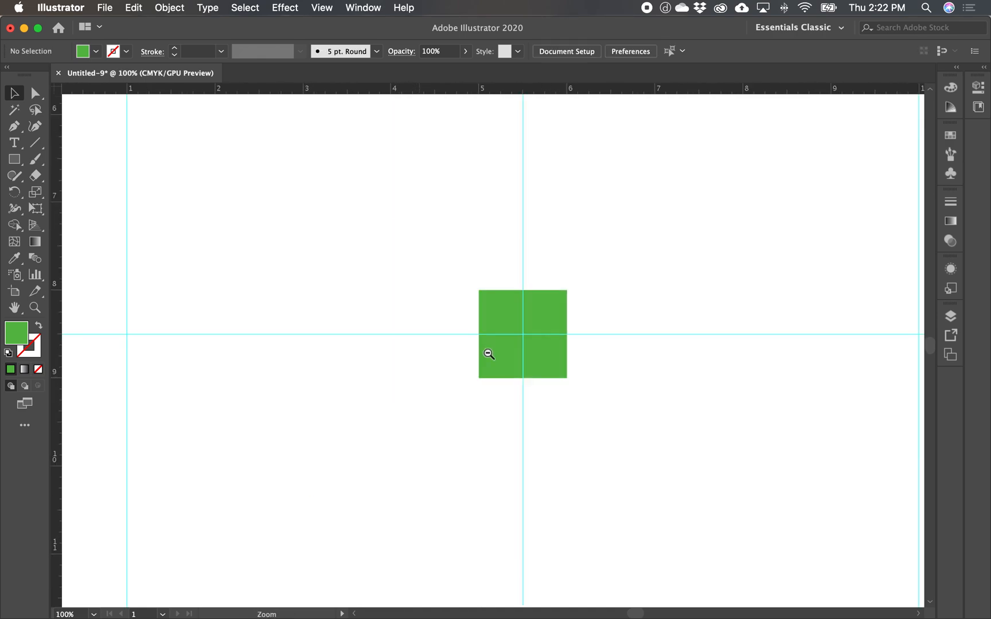
pyautogui.keyDown('alt'); pyautogui.keyDown('super'); pyautogui.click(495, 348); pyautogui.keyUp('super'); pyautogui.keyUp('alt')
pyautogui.keyDown('alt'); pyautogui.keyDown('super'); pyautogui.click(498, 347); pyautogui.keyUp('super'); pyautogui.keyUp('alt')
pyautogui.keyDown('alt'); pyautogui.keyDown('super'); pyautogui.click(498, 347); pyautogui.keyUp('super'); pyautogui.keyUp('alt')
pyautogui.keyDown('alt'); pyautogui.keyDown('super'); pyautogui.click(499, 348); pyautogui.keyUp('super'); pyautogui.keyUp('alt')
pyautogui.moveTo(513, 345); pyautogui.dragTo(451, 398)
pyautogui.moveTo(404, 374); pyautogui.dragTo(447, 414)
pyautogui.moveTo(385, 352); pyautogui.dragTo(437, 400)
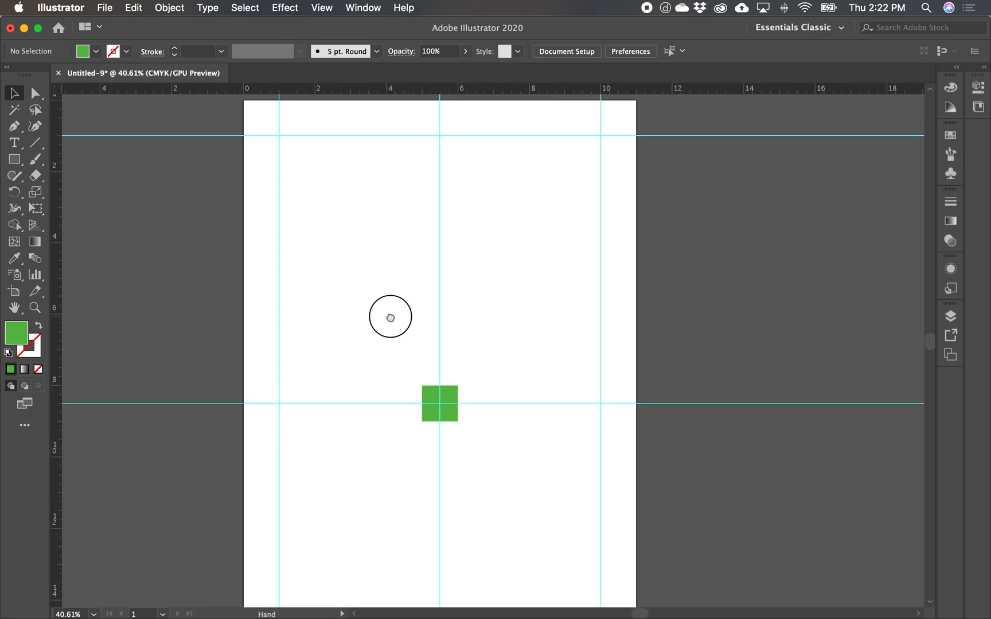
pyautogui.moveTo(391, 316); pyautogui.dragTo(391, 354)
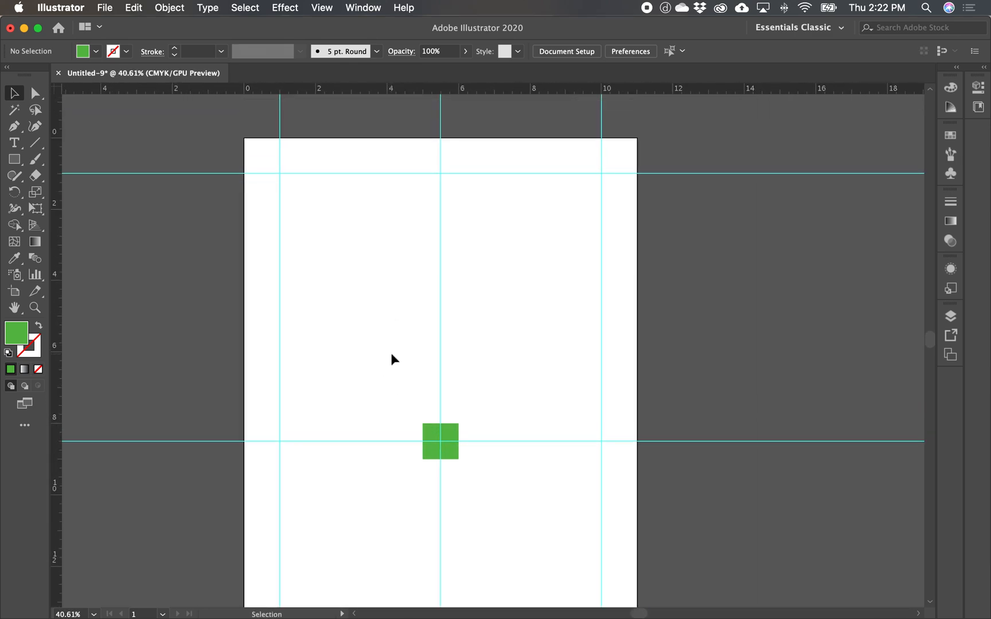
pyautogui.click(14, 163)
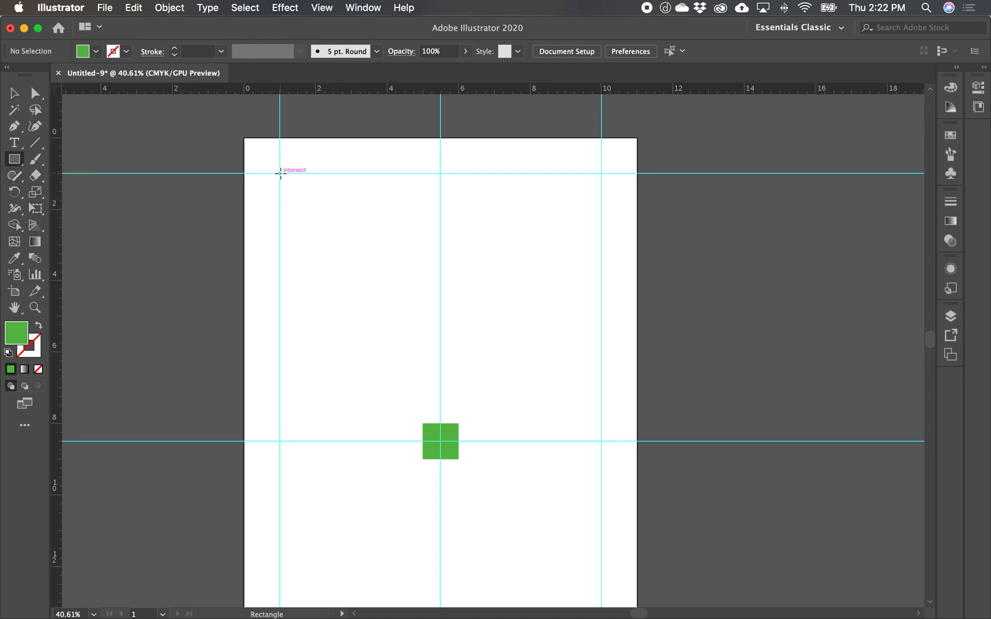
pyautogui.moveTo(279, 173); pyautogui.dragTo(601, 172)
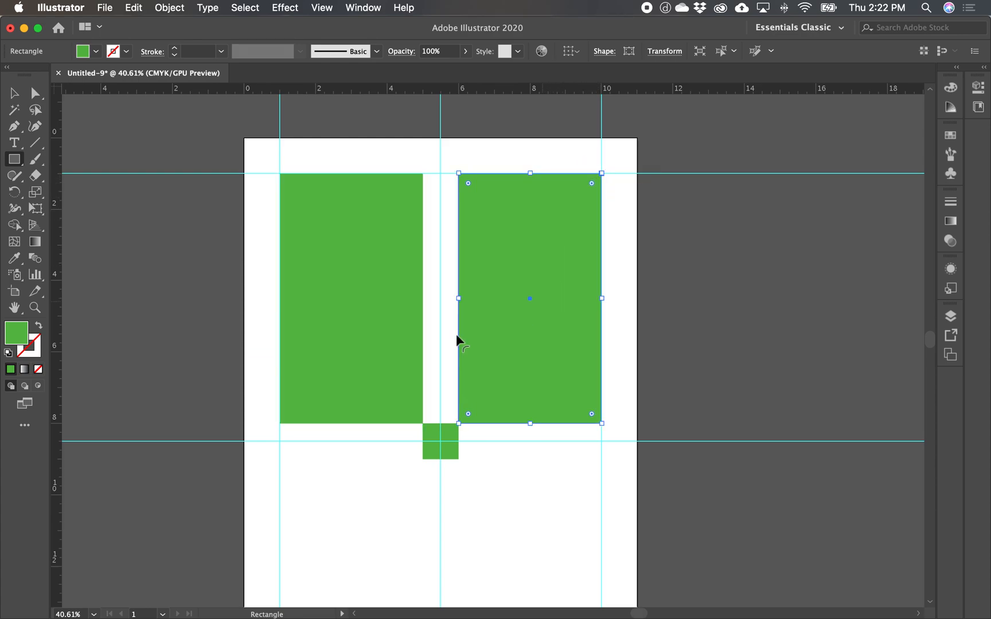
pyautogui.click(14, 93)
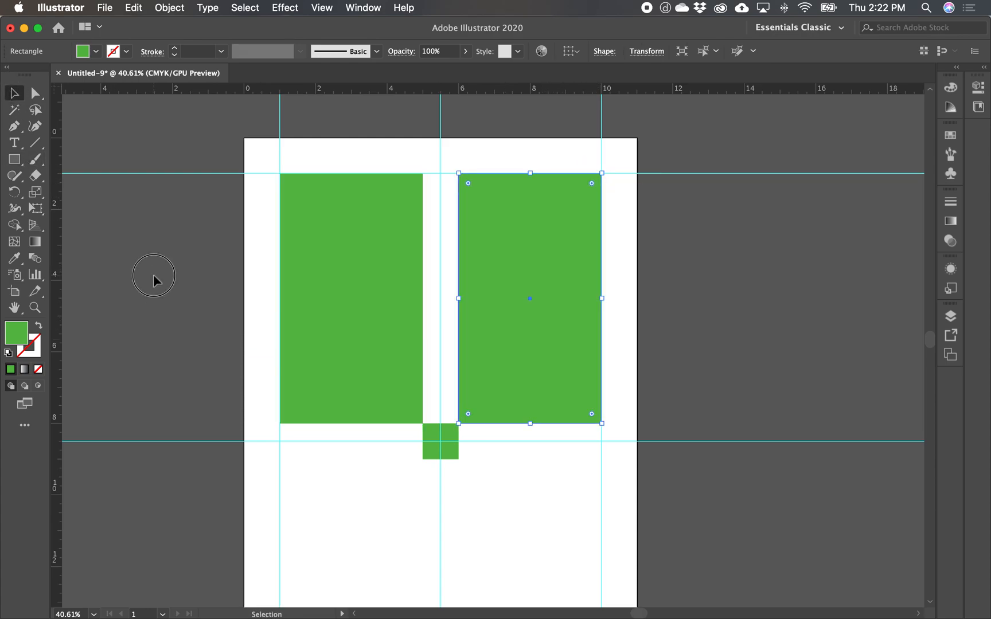
pyautogui.click(153, 281)
# Step: Draw two matching rectangles from the centre square's lower corners to the lower margin corners, then deselect
pyautogui.scroll(-5, 464, 458)
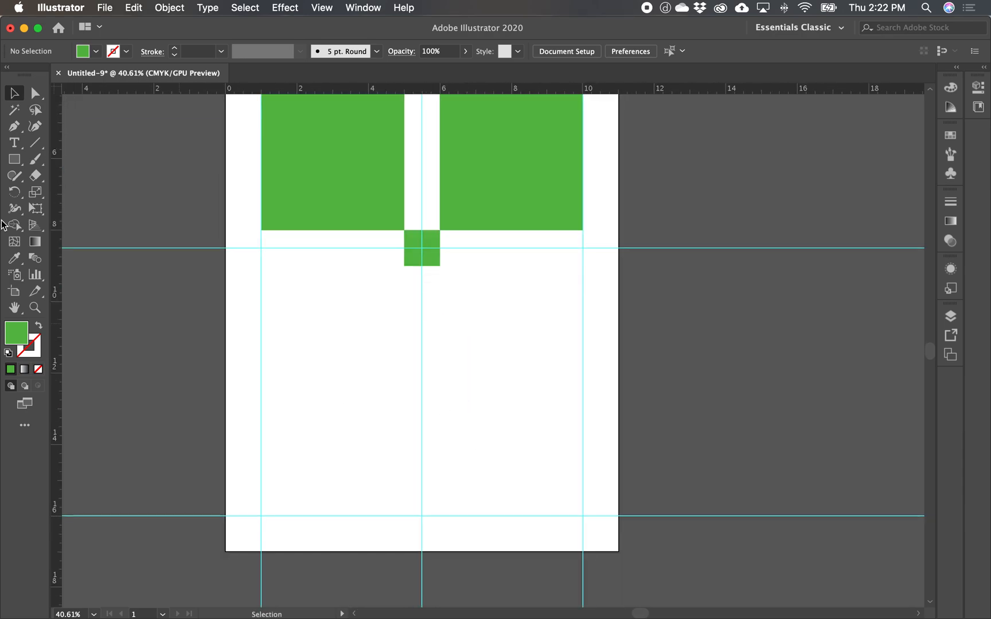
pyautogui.click(14, 159)
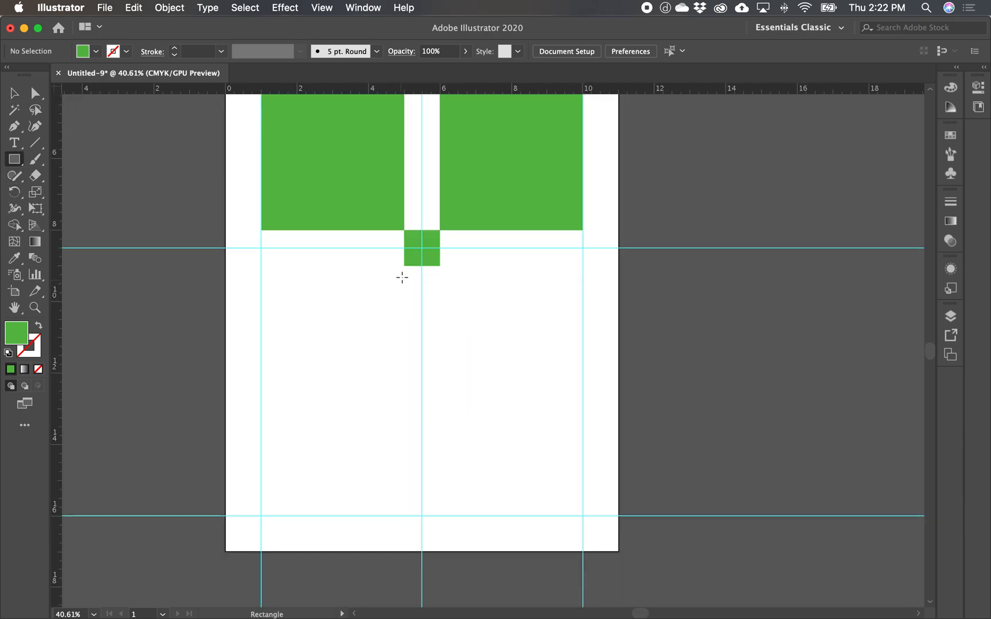
pyautogui.moveTo(404, 265); pyautogui.dragTo(262, 515)
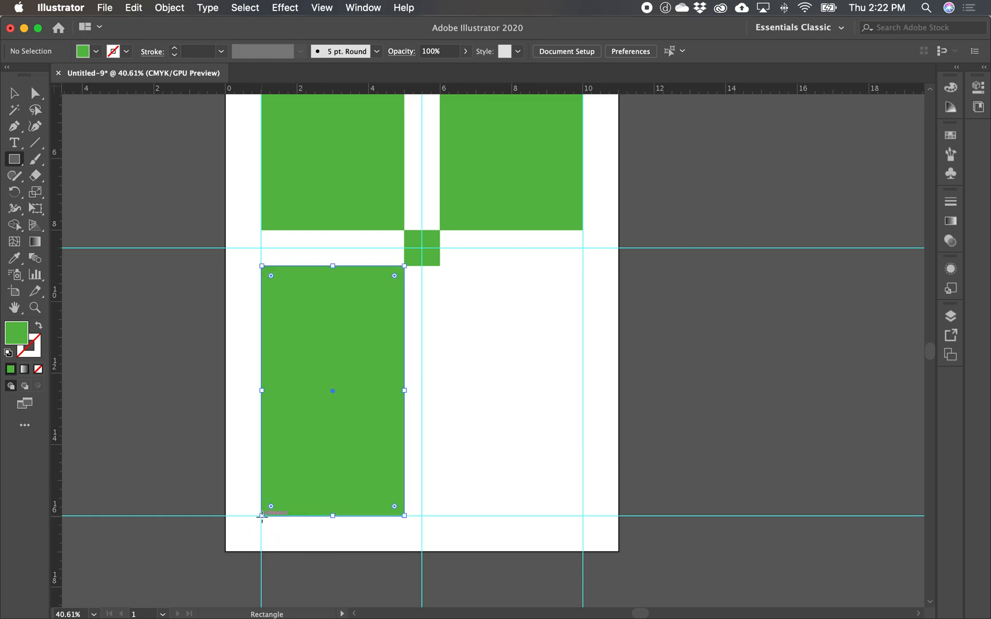
pyautogui.moveTo(439, 266); pyautogui.dragTo(583, 516)
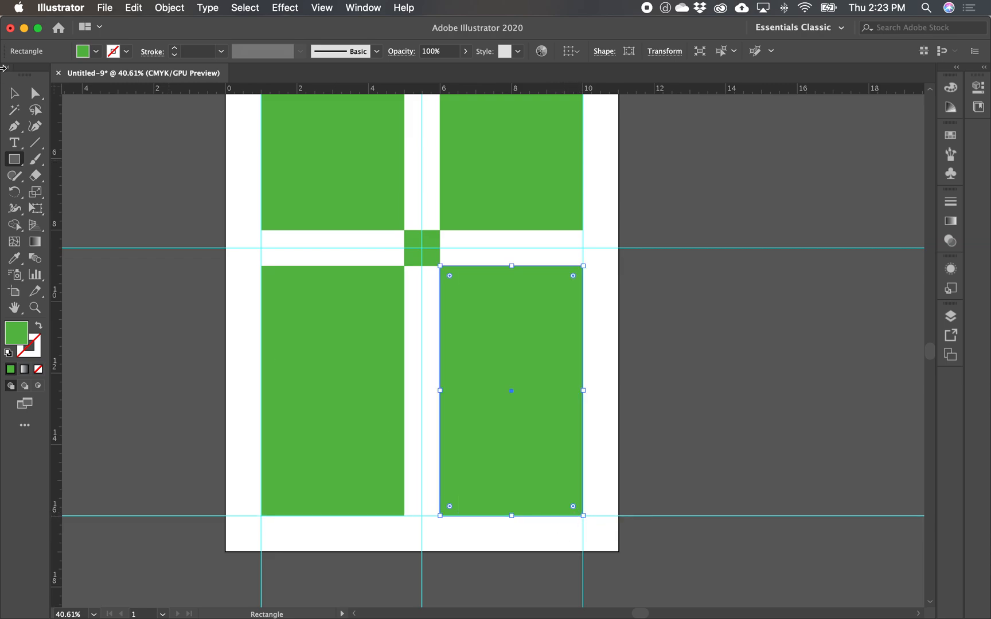
pyautogui.click(14, 93)
pyautogui.click(160, 196)
# Step: Delete the small green spacer square at the centre of the artboard
pyautogui.keyDown('alt'); pyautogui.keyDown('super'); pyautogui.click(416, 319); pyautogui.keyUp('super'); pyautogui.keyUp('alt')
pyautogui.keyDown('alt'); pyautogui.keyDown('super'); pyautogui.click(450, 294); pyautogui.keyUp('super'); pyautogui.keyUp('alt')
pyautogui.moveTo(528, 307); pyautogui.dragTo(338, 318)
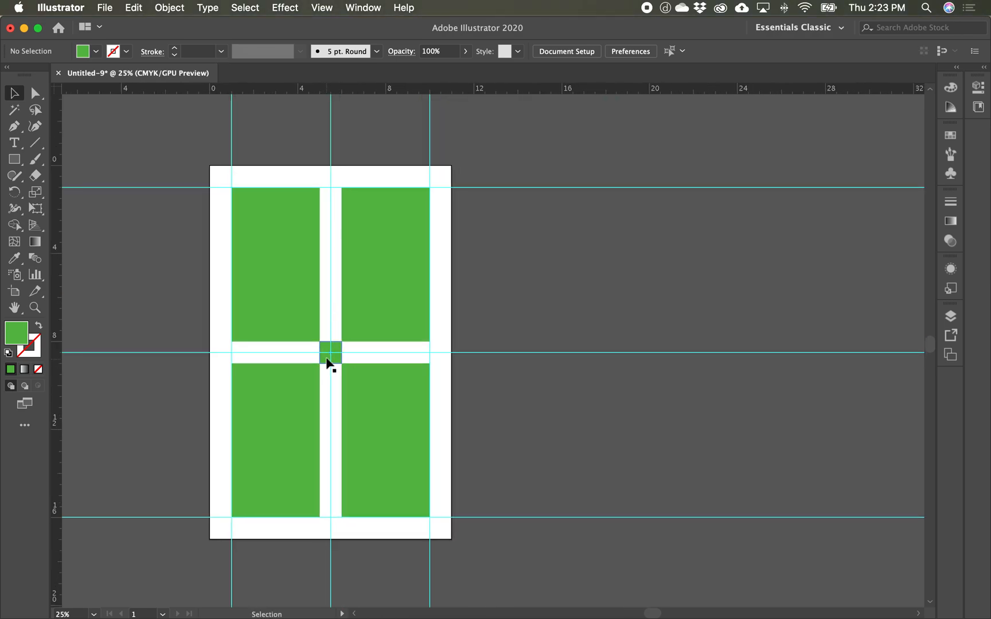
pyautogui.click(329, 365)
pyautogui.press('Delete')
# Step: Hide all guides on the poster layout
pyautogui.click(331, 14)
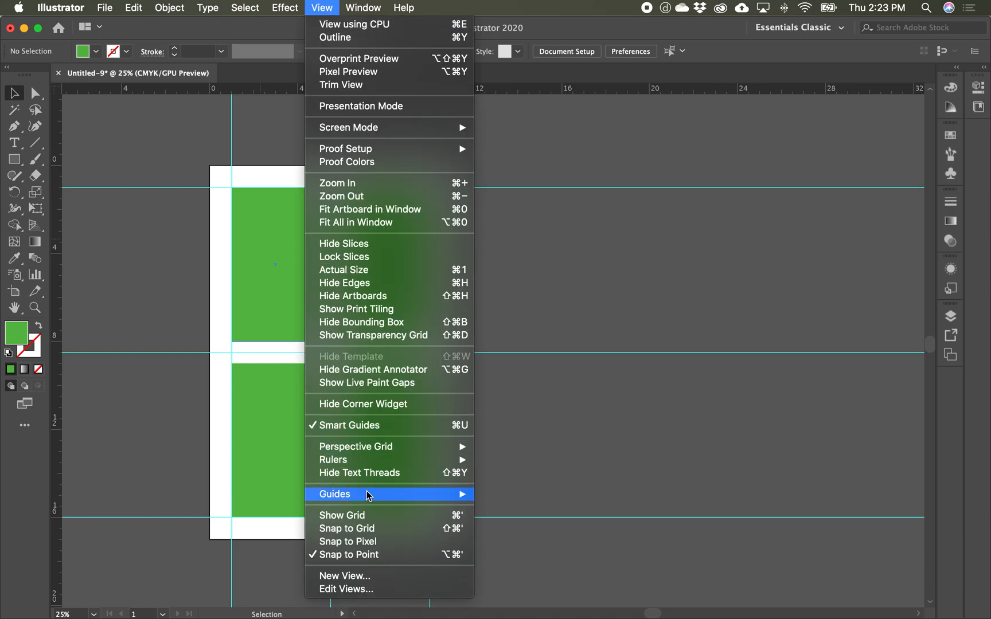
pyautogui.moveTo(398, 500)
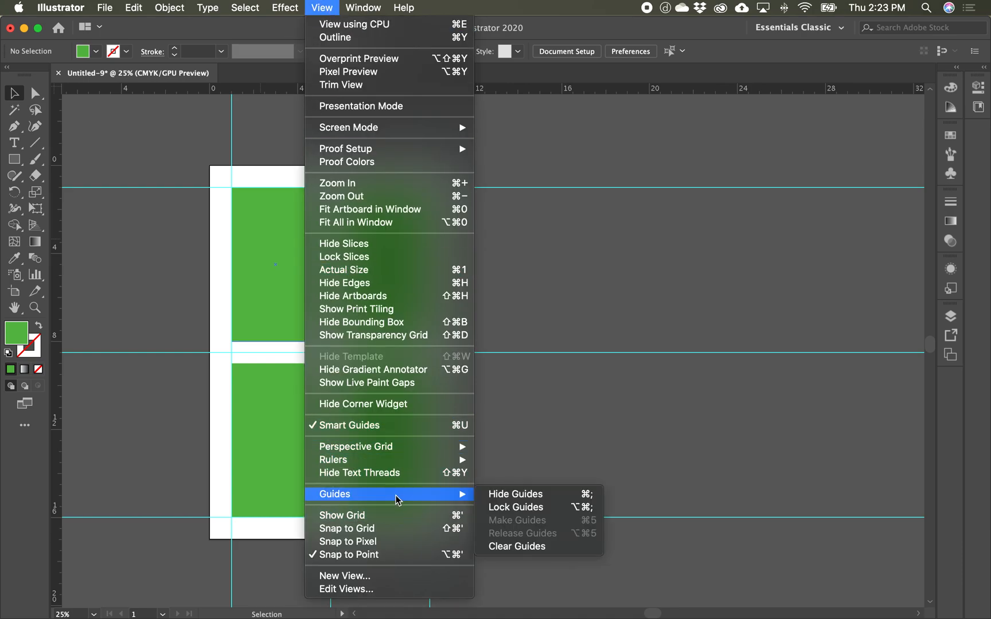
pyautogui.click(493, 495)
pyautogui.moveTo(499, 472); pyautogui.dragTo(595, 472)
pyautogui.moveTo(435, 347); pyautogui.dragTo(524, 391)
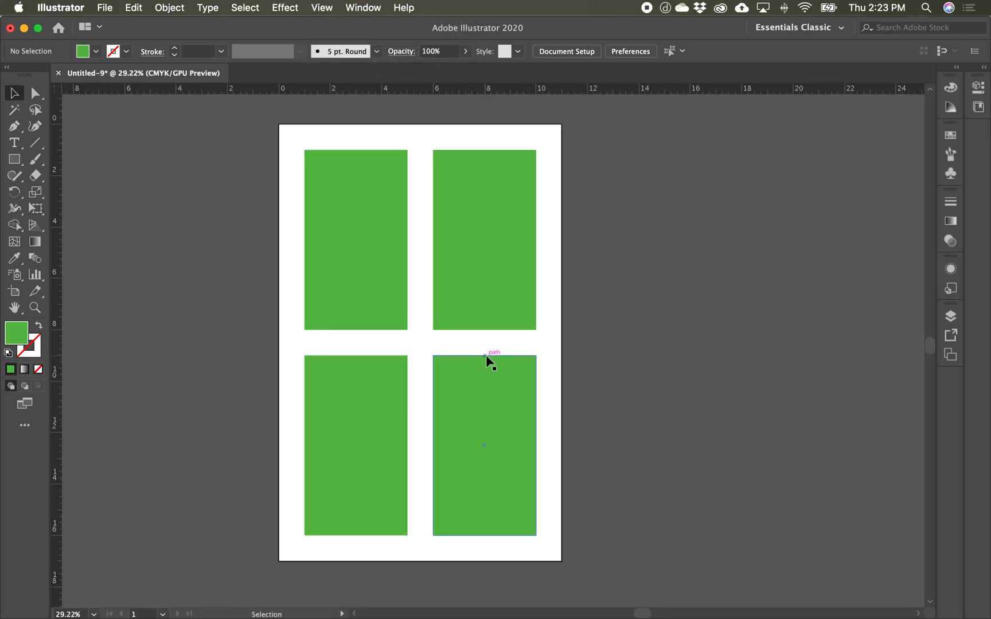
# Step: Change the fill of all four rectangles to grey A0A0A0 and deselect them
pyautogui.moveTo(630, 404); pyautogui.dragTo(258, 279)
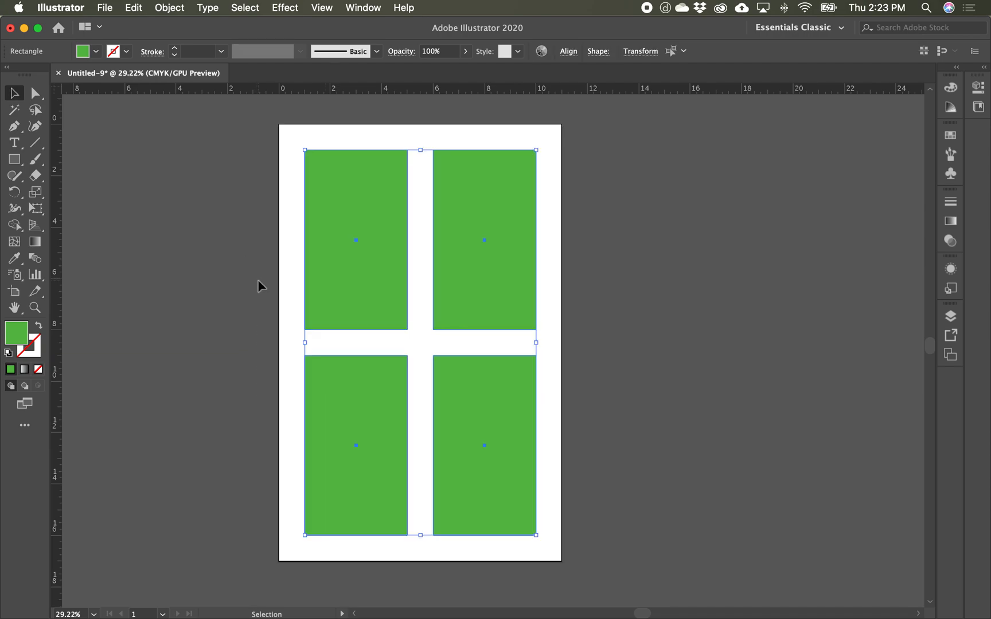
pyautogui.doubleClick(23, 336)
pyautogui.moveTo(344, 323); pyautogui.dragTo(292, 294)
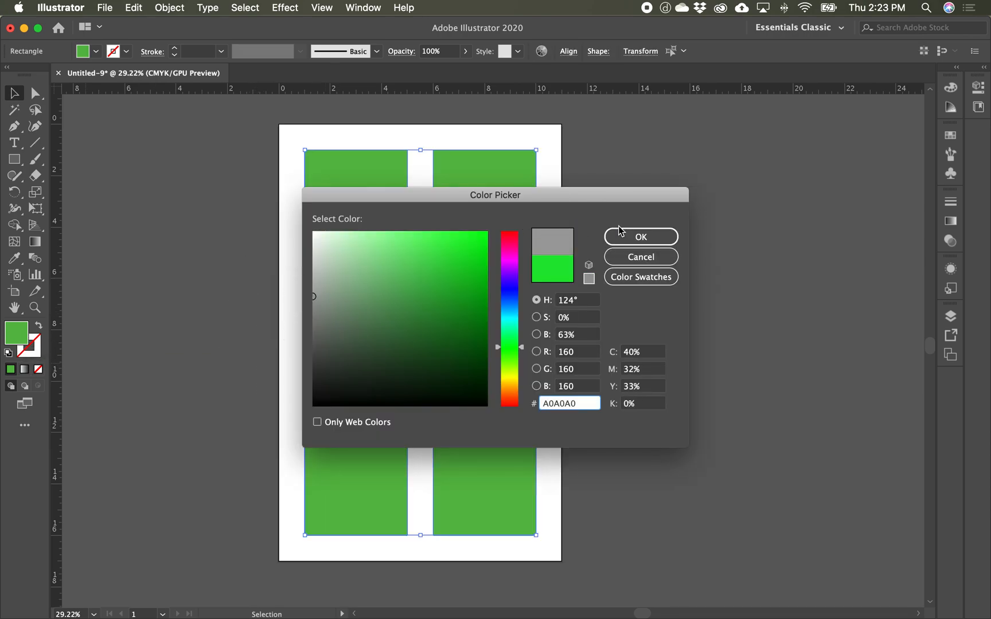
pyautogui.click(632, 237)
pyautogui.click(638, 342)
pyautogui.hscroll(2, 626, 367)
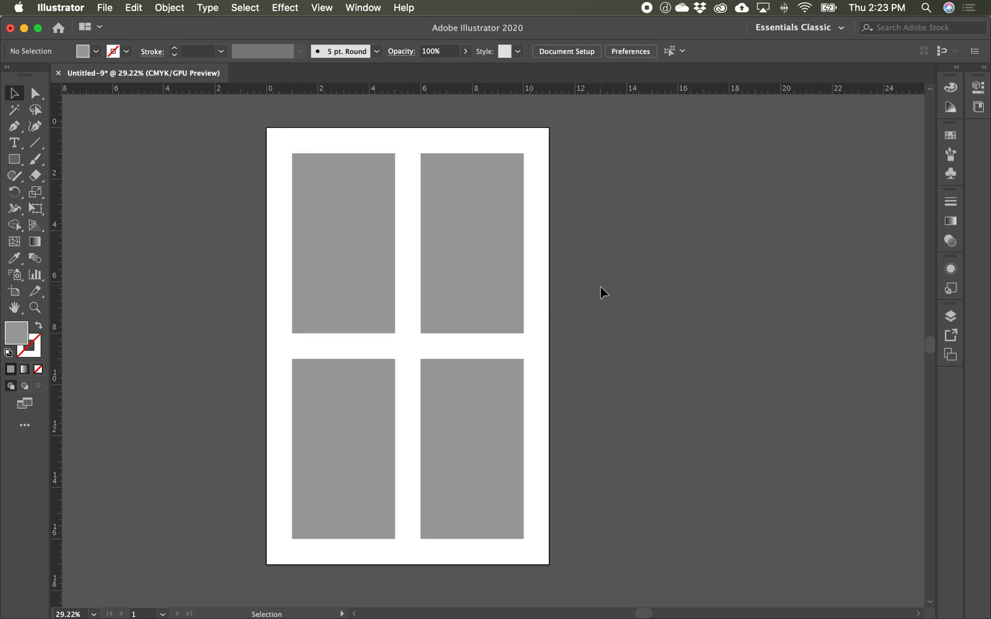
# Step: Change the fill of the two upper rectangles to lighter grey C6C6C6 and deselect them
pyautogui.moveTo(377, 266); pyautogui.dragTo(351, 258)
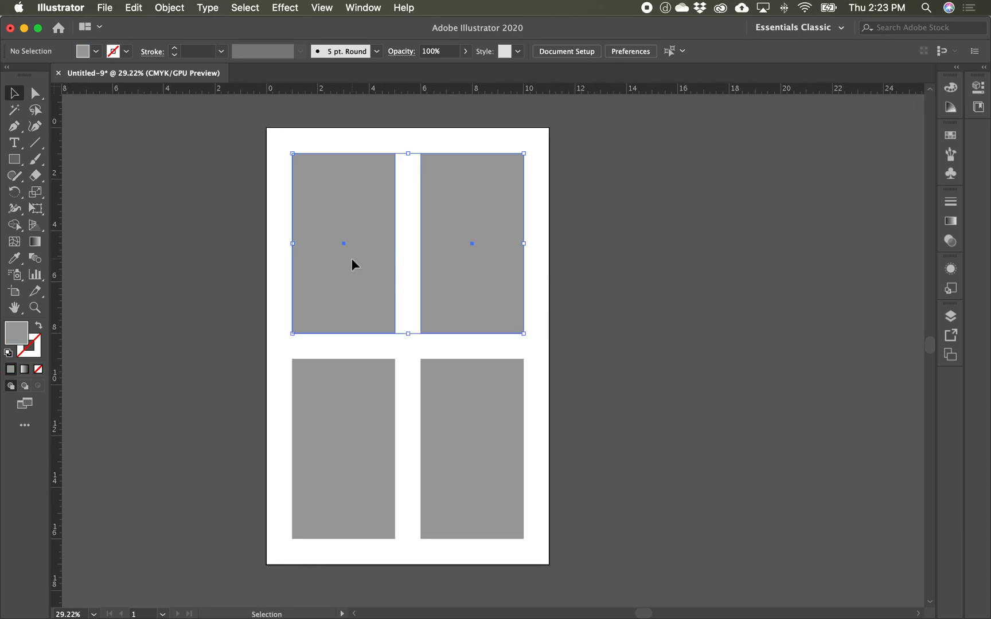
pyautogui.doubleClick(13, 338)
pyautogui.moveTo(335, 284); pyautogui.dragTo(313, 270)
pyautogui.click(636, 243)
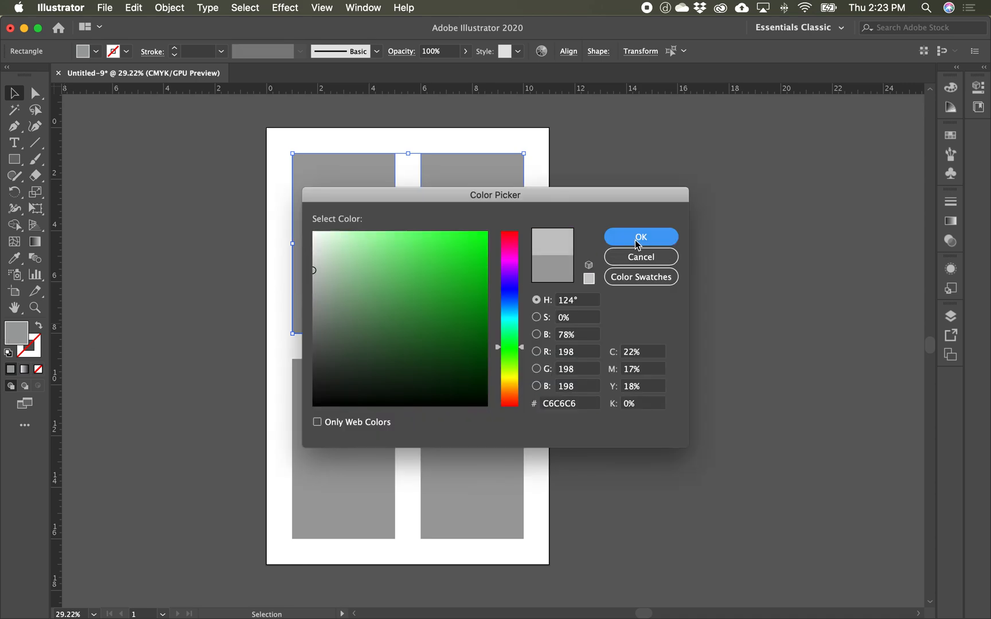
pyautogui.click(608, 372)
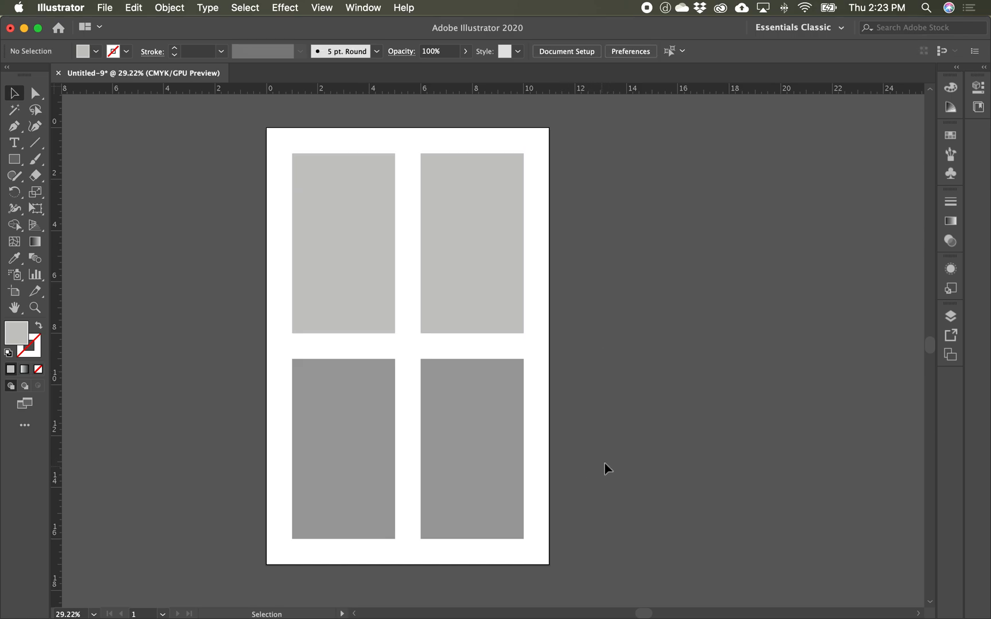
pyautogui.moveTo(602, 464); pyautogui.dragTo(617, 463)
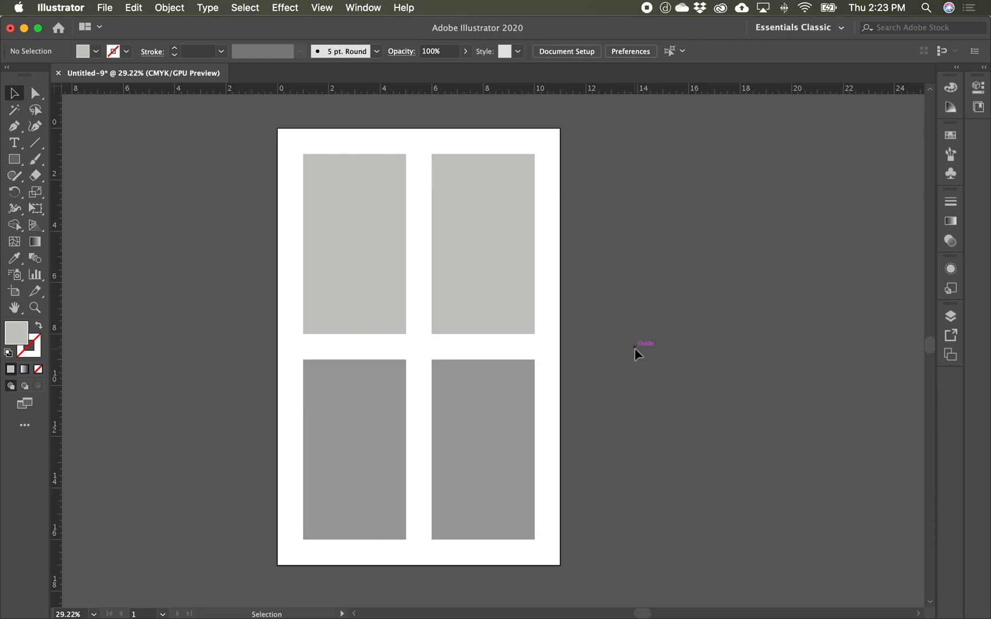
pyautogui.moveTo(635, 350); pyautogui.dragTo(636, 360)
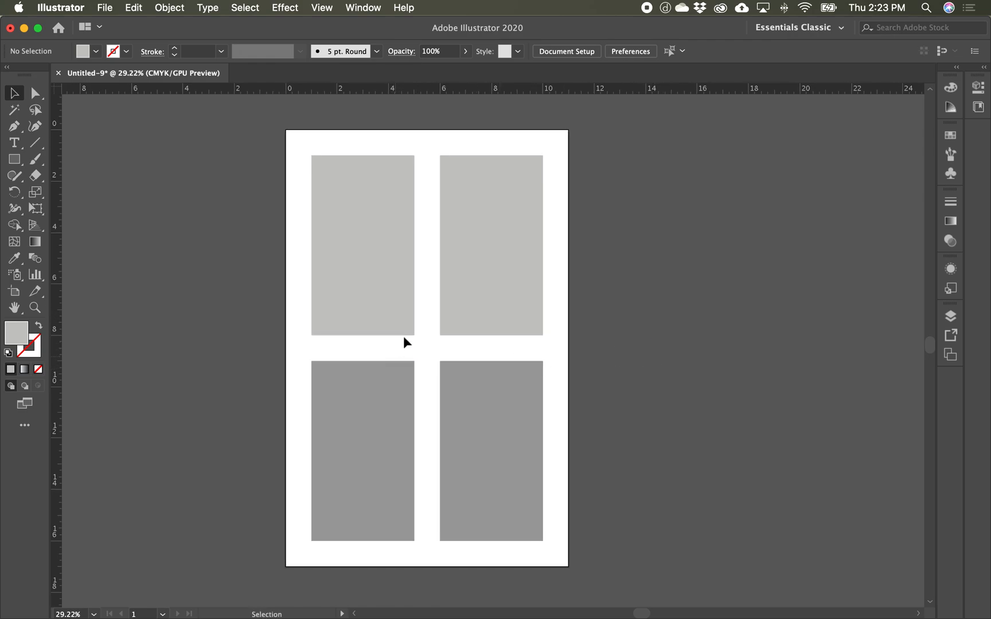
# Step: Save the document to the Desktop as Layout 01 in Adobe Illustrator (ai) format, keeping the default Illustrator 2020 options
pyautogui.click(111, 10)
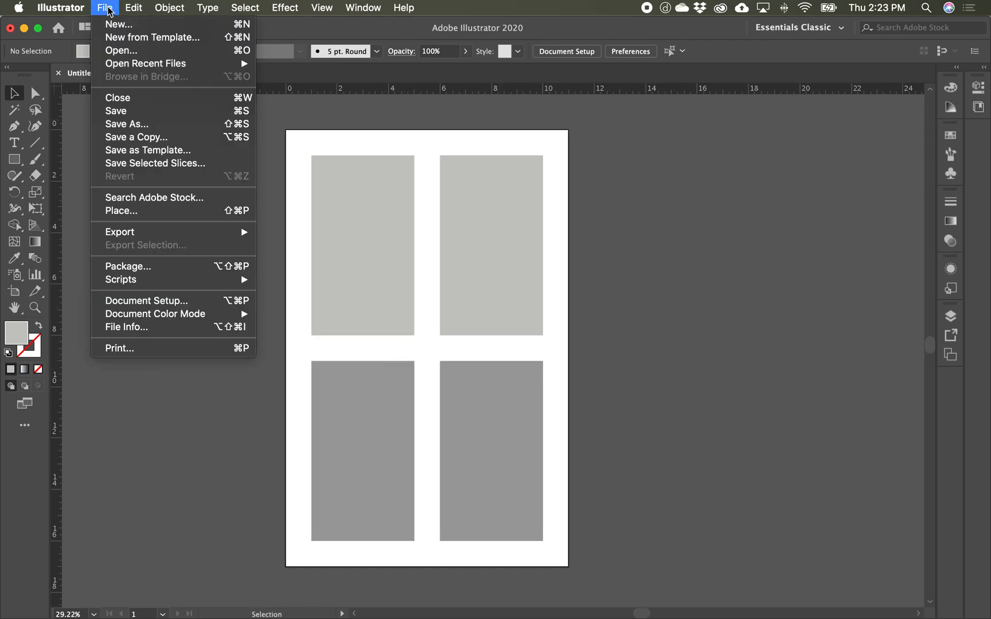
pyautogui.click(160, 111)
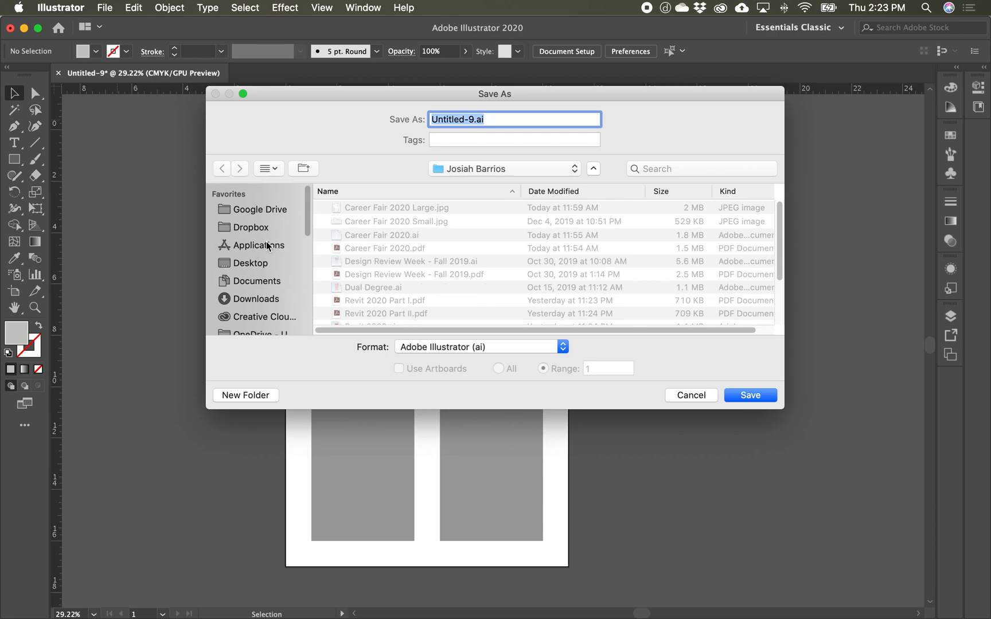
pyautogui.click(263, 265)
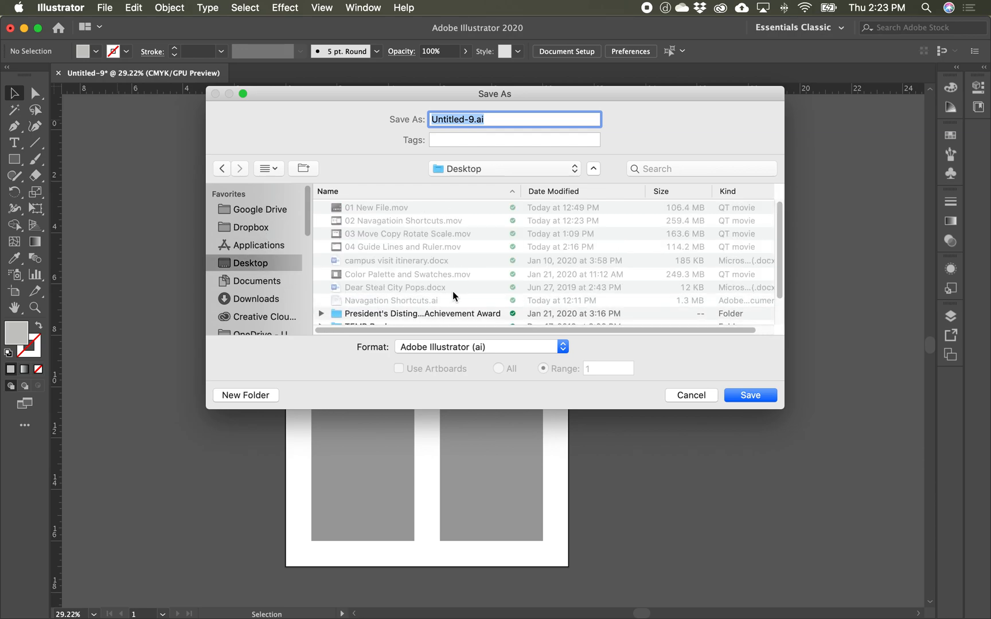
pyautogui.click(504, 122)
pyautogui.press('BackSpace')
pyautogui.write('Layout 01')
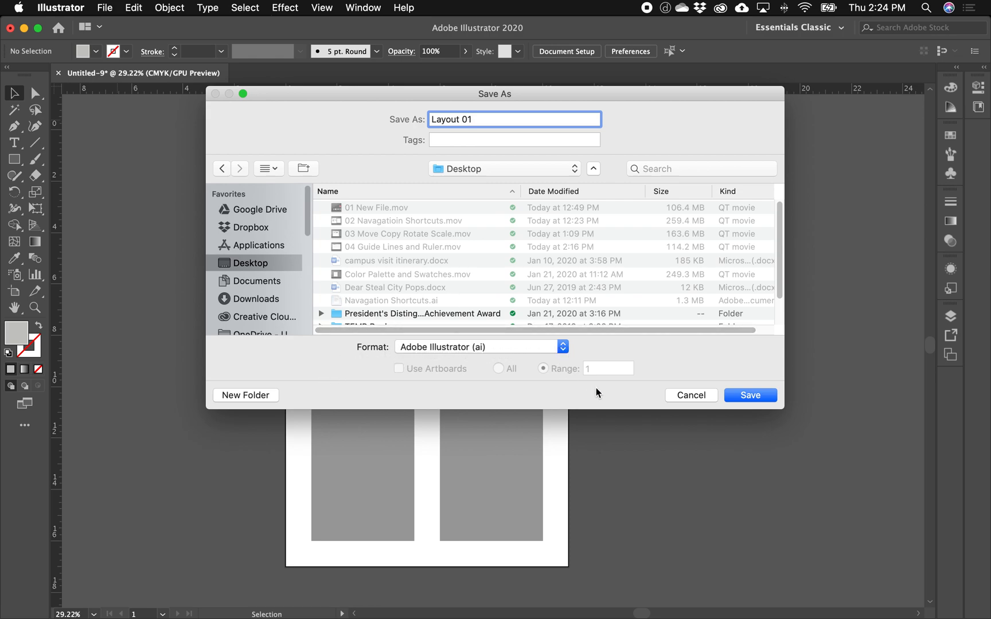
pyautogui.click(760, 395)
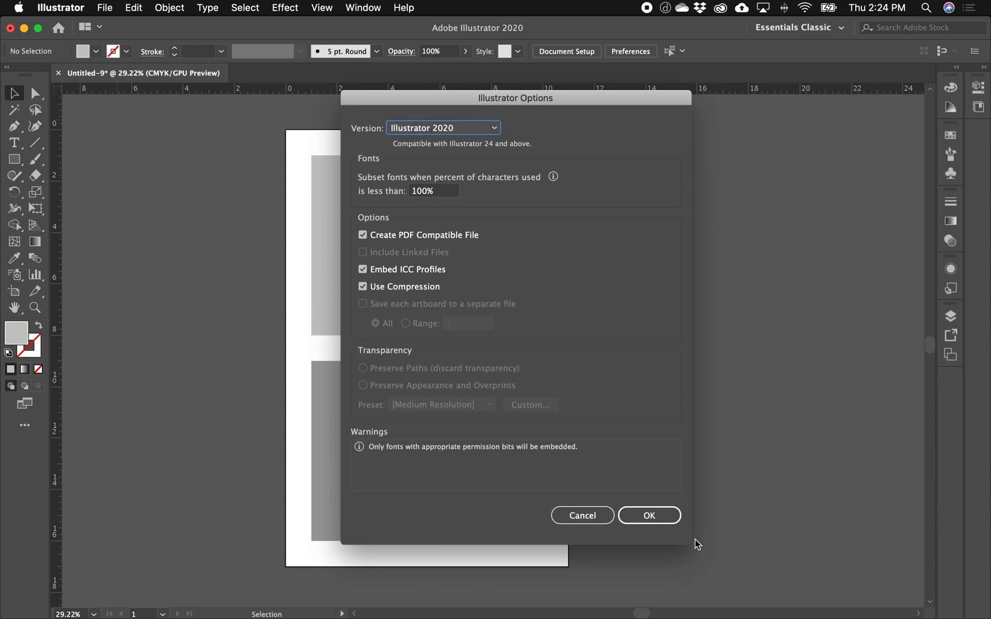
pyautogui.click(671, 517)
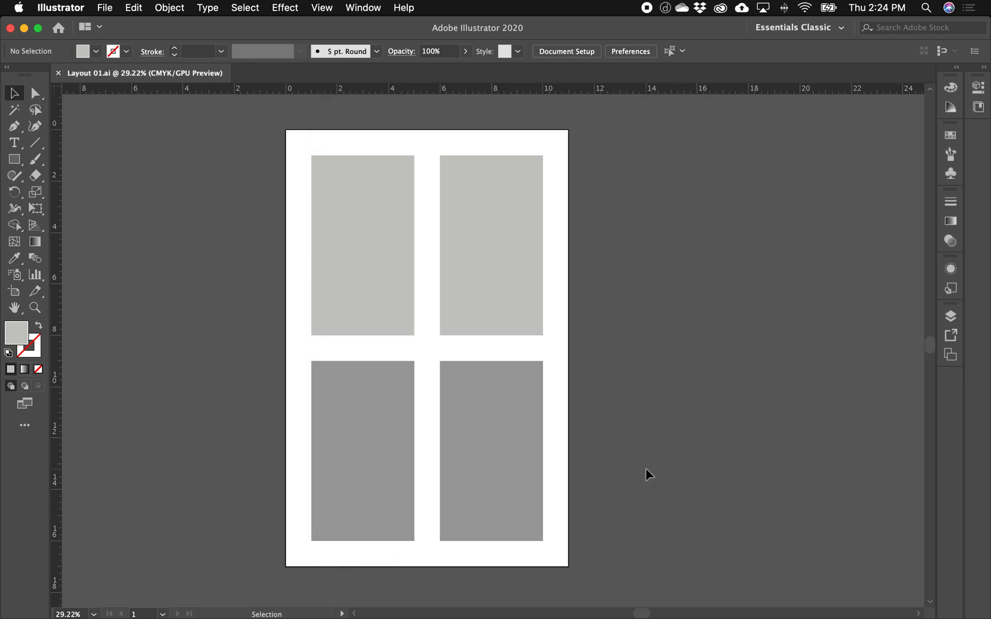